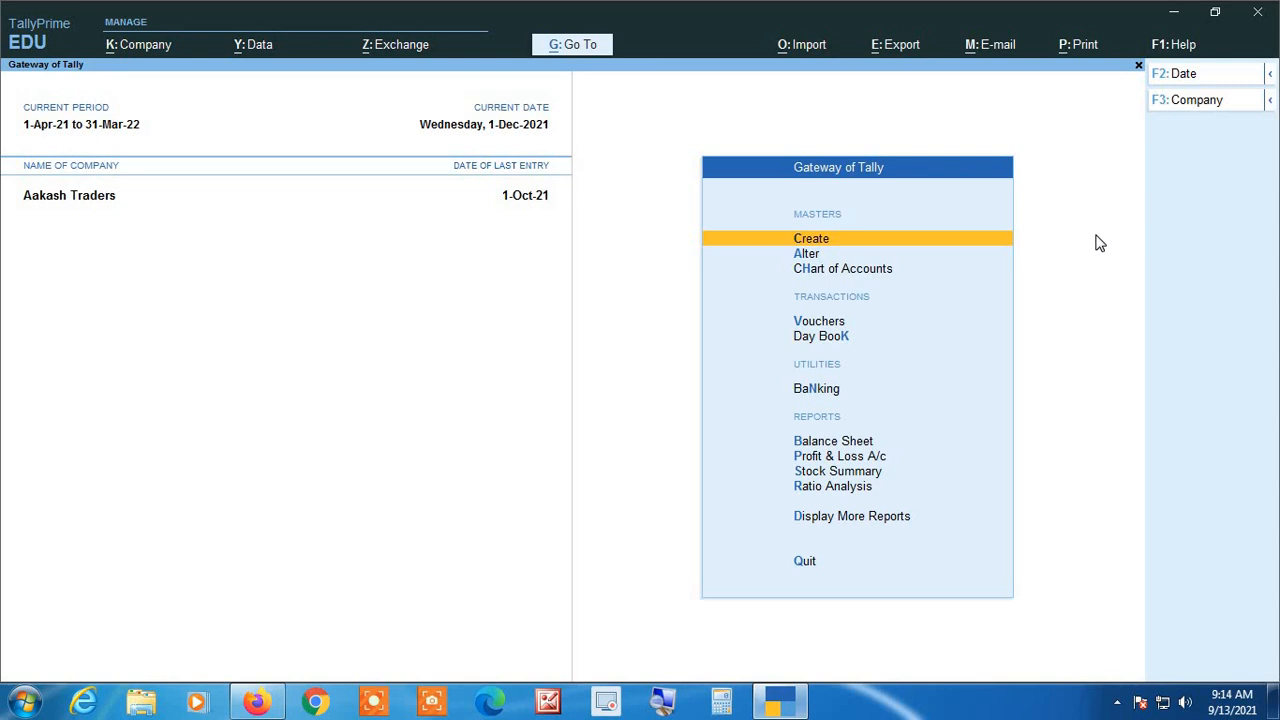
Start a new sales voucher and set the voucher date to 1-12-2021.
{"action": "key", "text": "Down"}
{"action": "key", "text": "Down"}
{"action": "key", "text": "Down"}
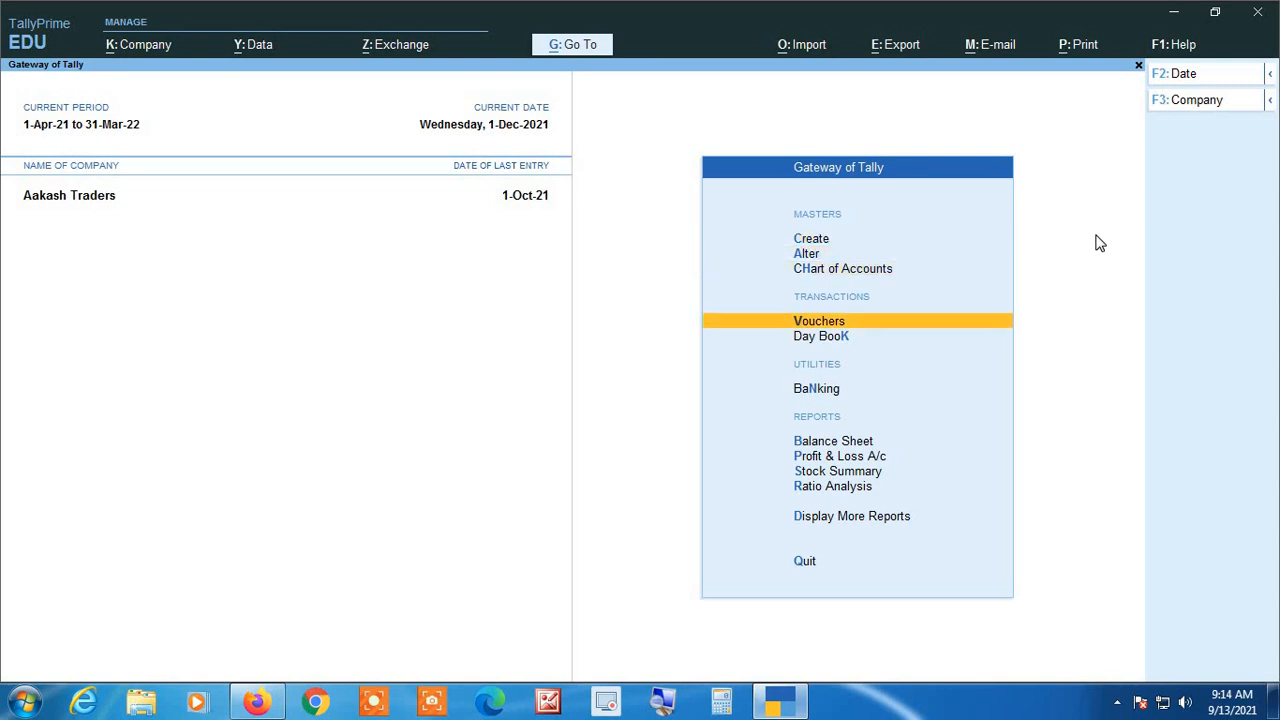
{"action": "key", "text": "Return"}
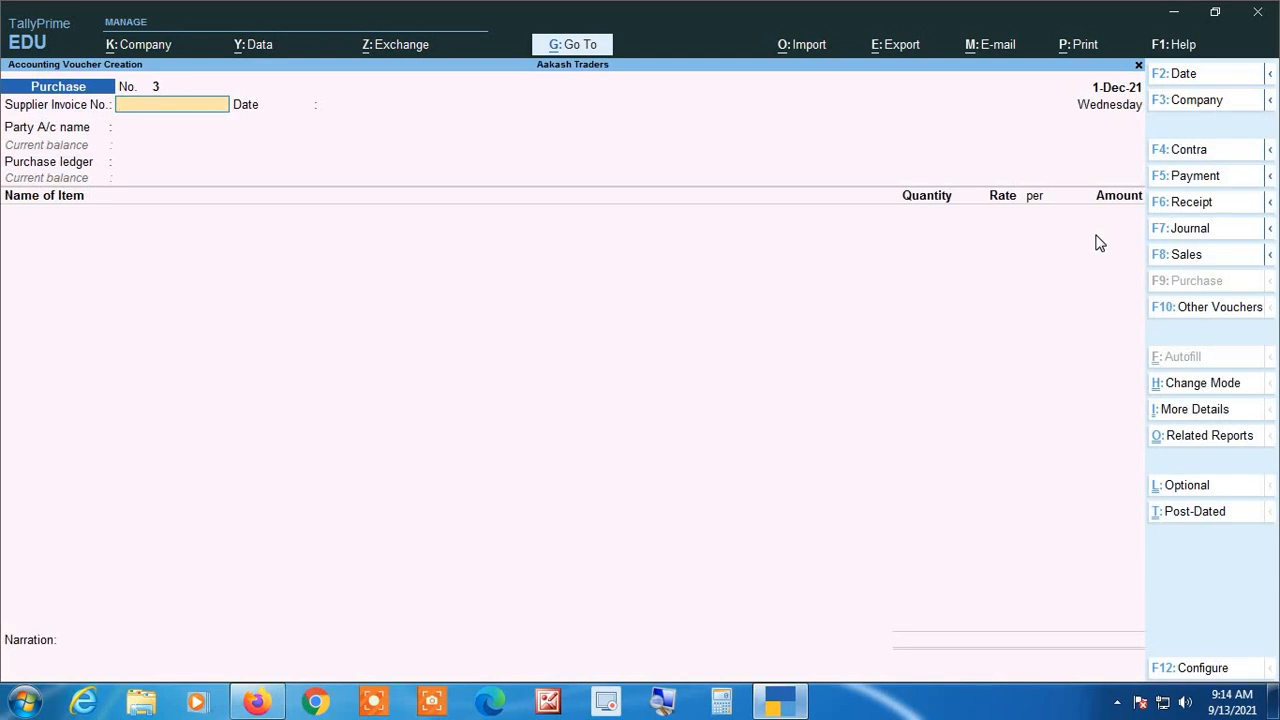
{"action": "key", "text": "F8"}
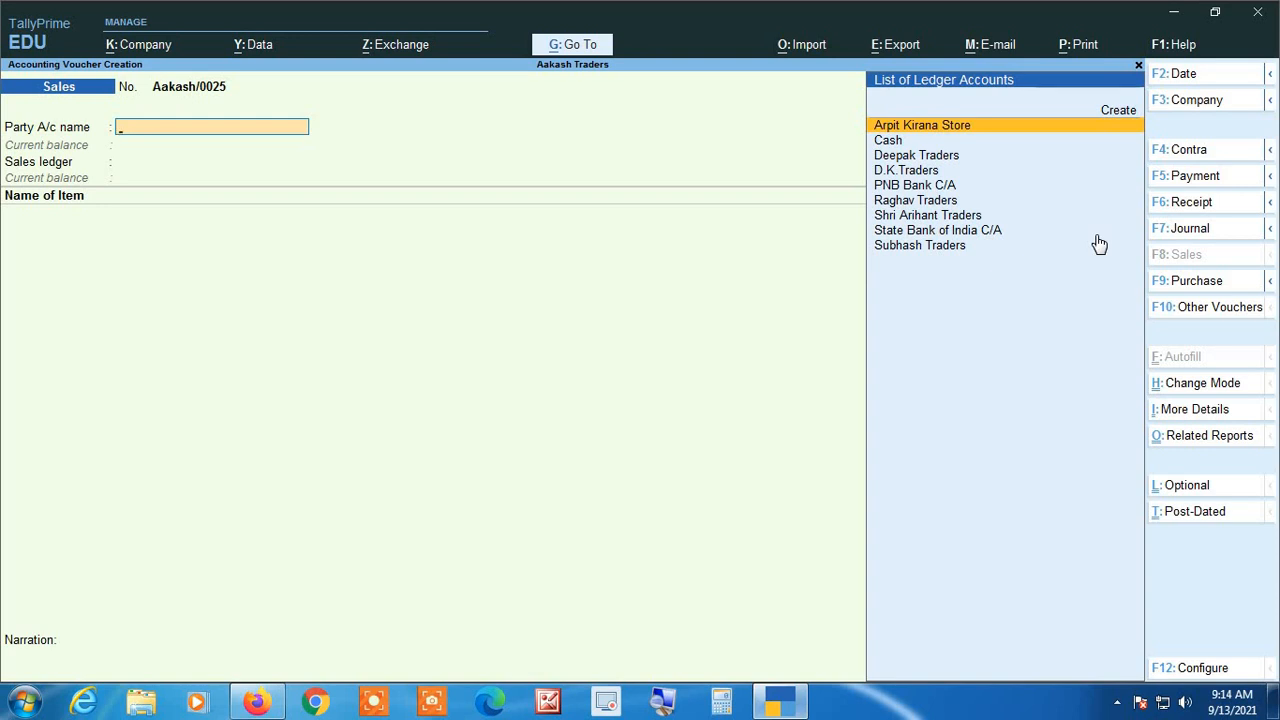
{"action": "key", "text": "F2"}
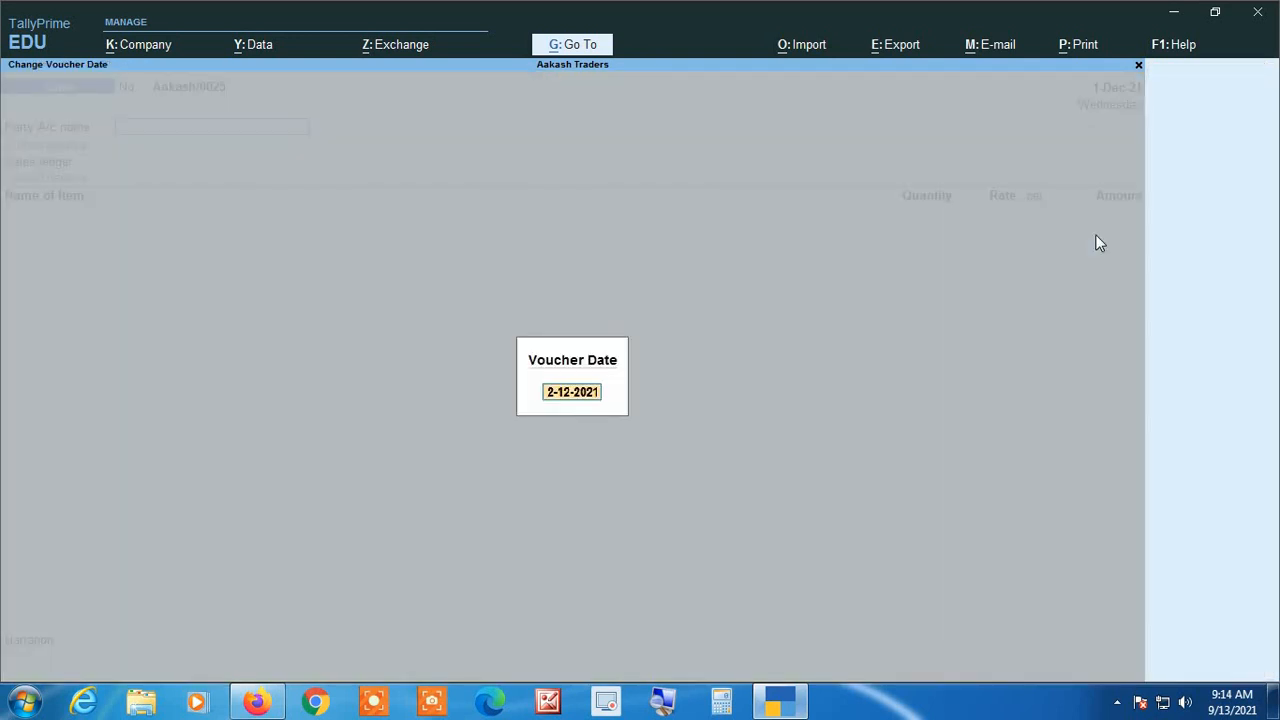
{"action": "type", "text": "1 12"}
{"action": "key", "text": "Return"}
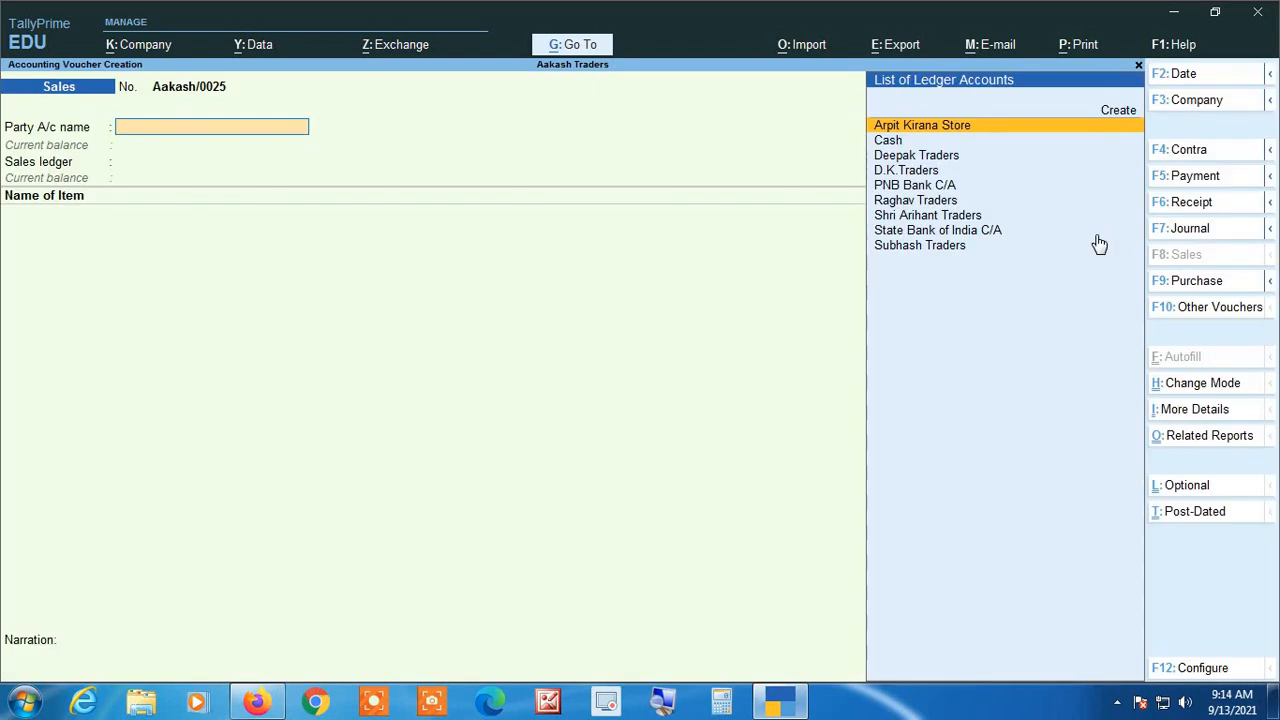
Choose Deepak Traders as the party account and Sales as the sales ledger.
{"action": "key", "text": "Down"}
{"action": "key", "text": "Down"}
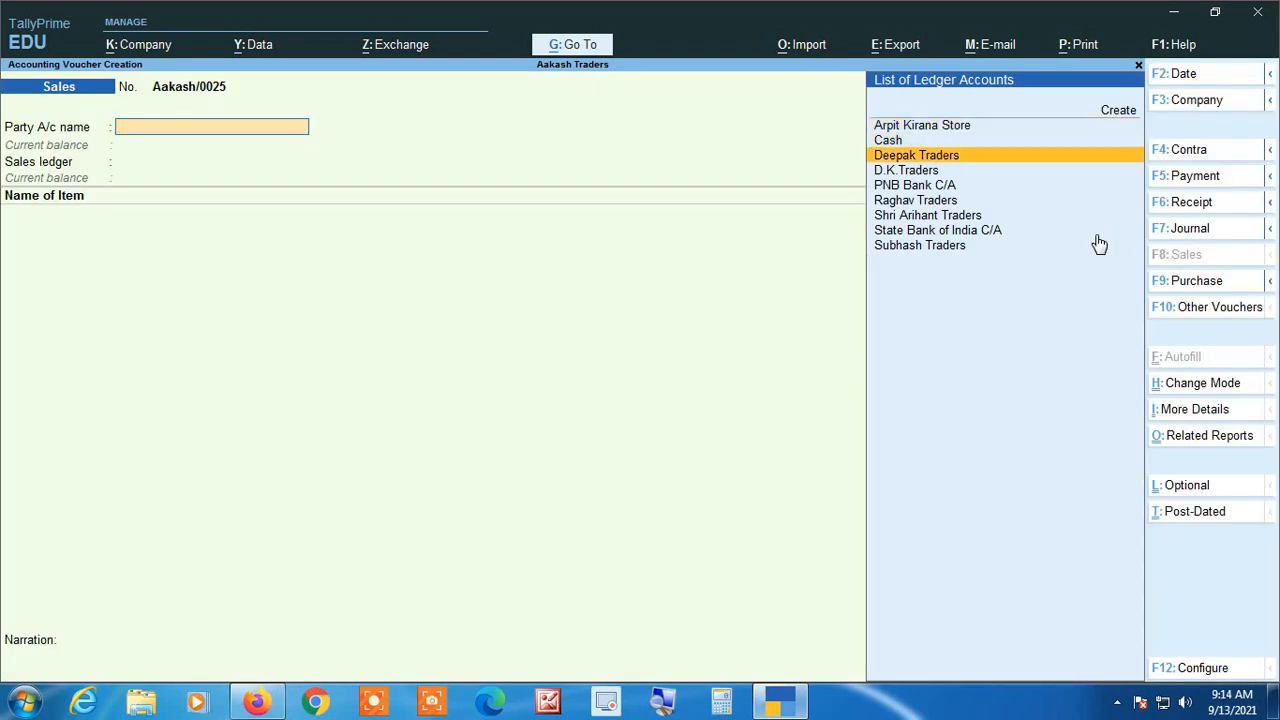
{"action": "key", "text": "Return"}
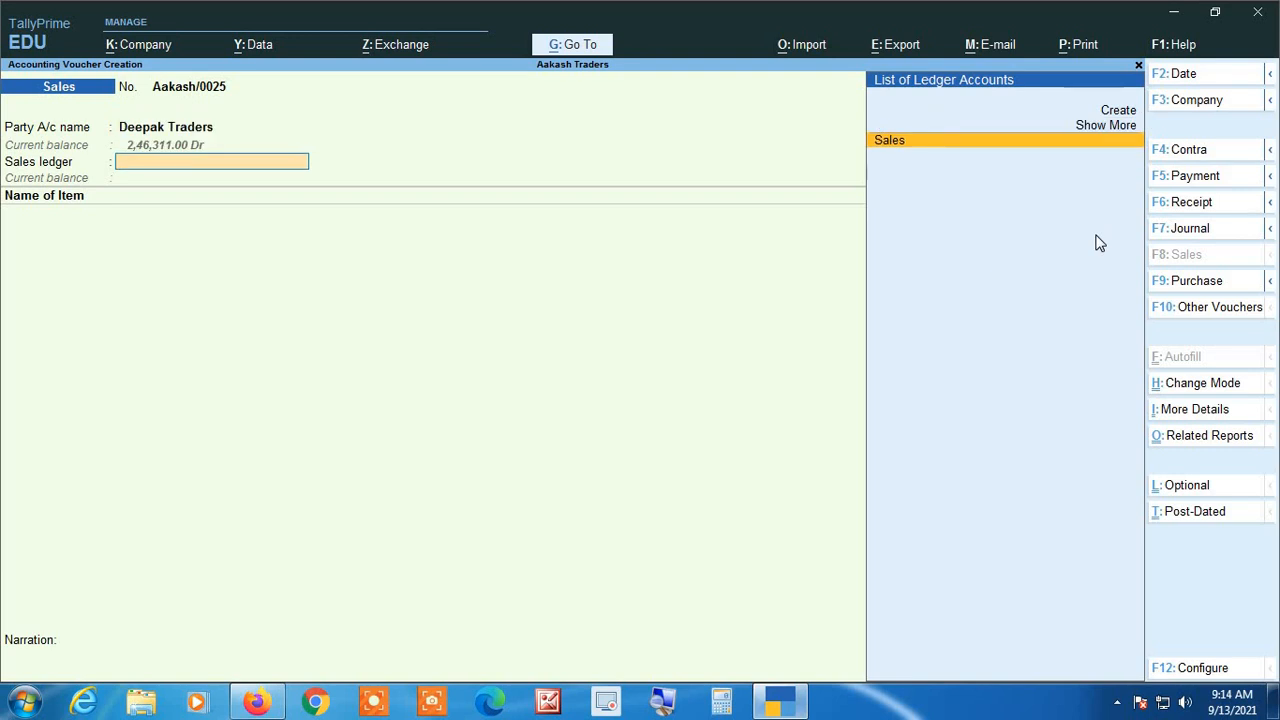
{"action": "key", "text": "Return"}
Add the item Almonds with a quantity of 200 kgs, accepting the default rate.
{"action": "type", "text": "Al"}
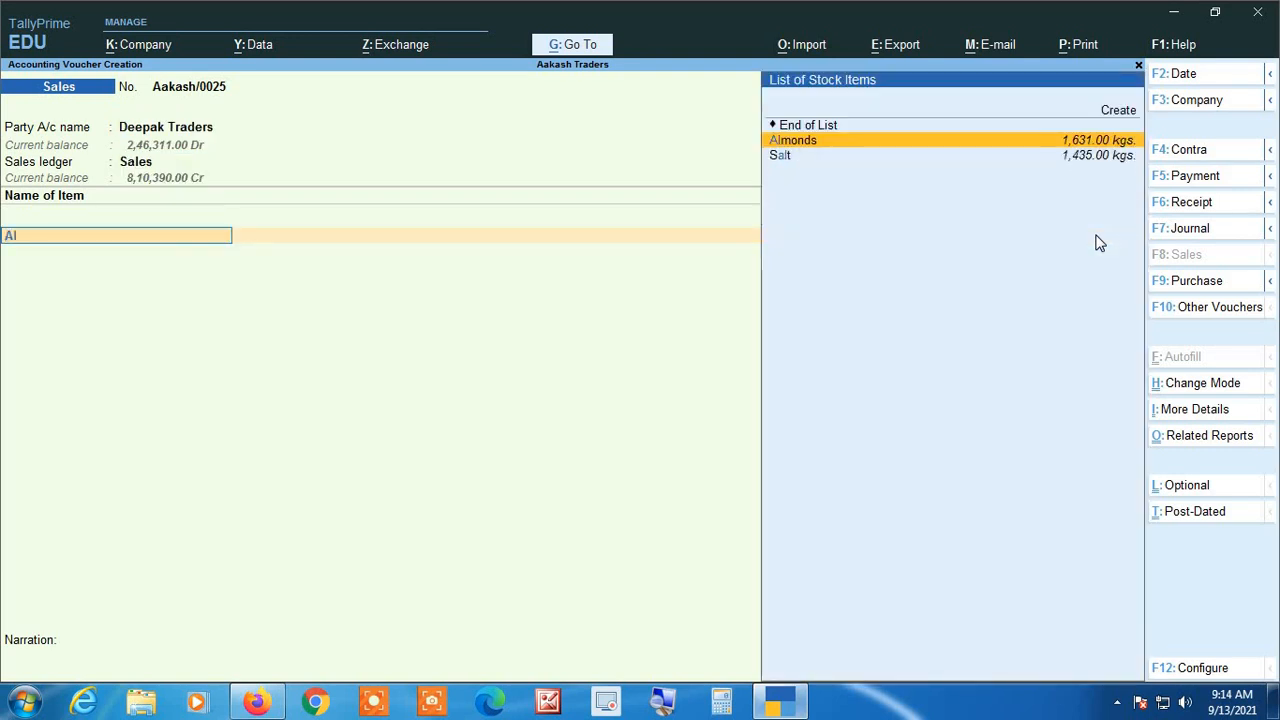
{"action": "key", "text": "Return"}
{"action": "type", "text": "200"}
{"action": "key", "text": "Return"}
{"action": "key", "text": "Return"}
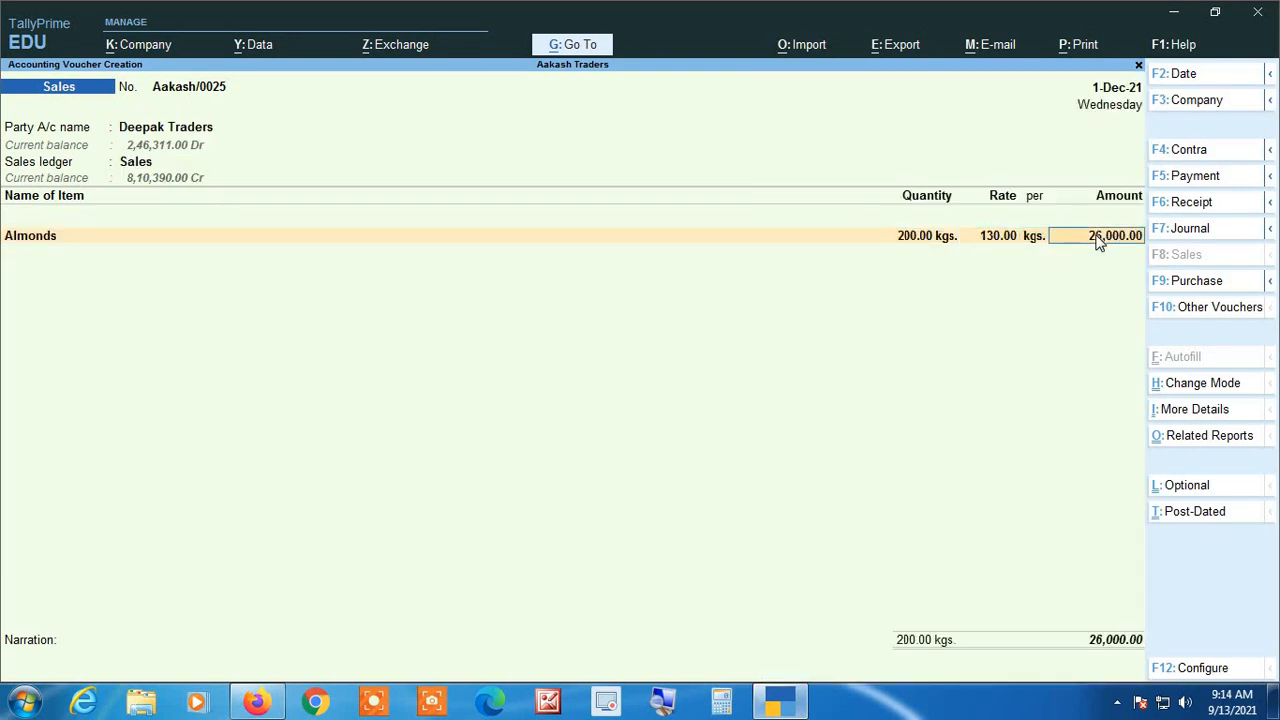
{"action": "key", "text": "Return"}
Add the item Supari with a quantity of 200 kgs at the default rate and end the item list.
{"action": "type", "text": "S"}
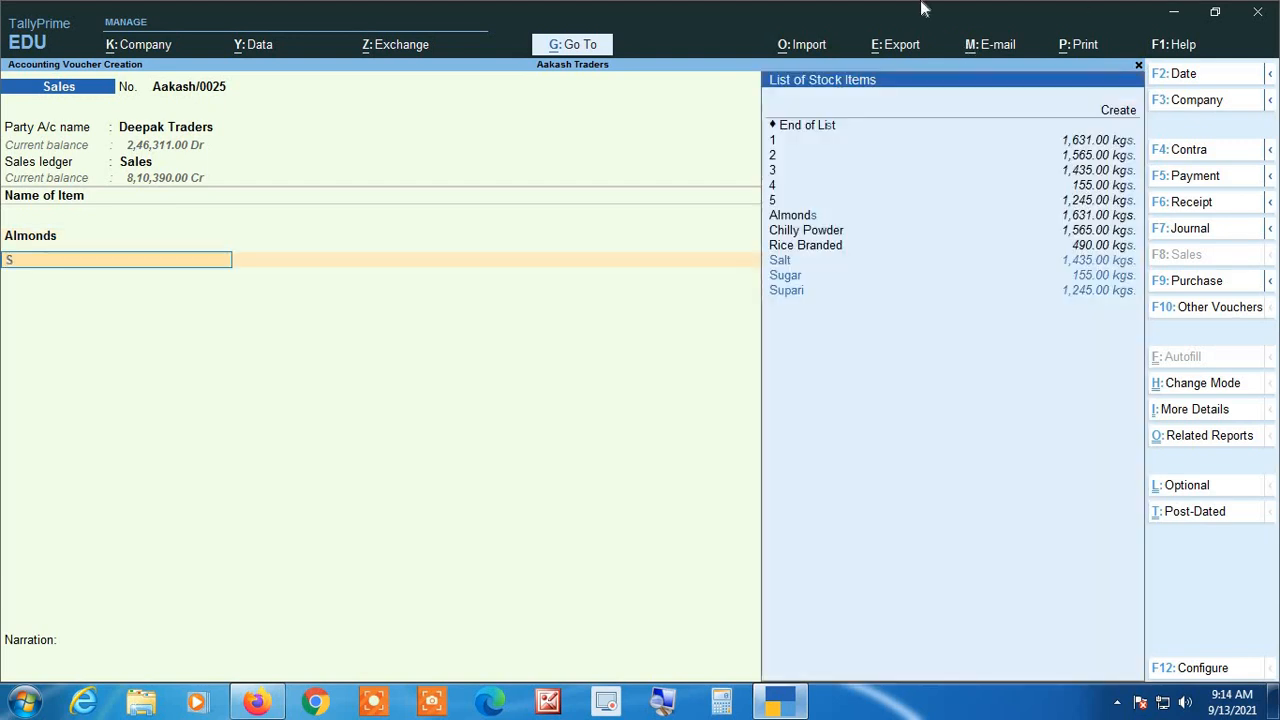
{"action": "type", "text": "up"}
{"action": "key", "text": "Return"}
{"action": "type", "text": "200"}
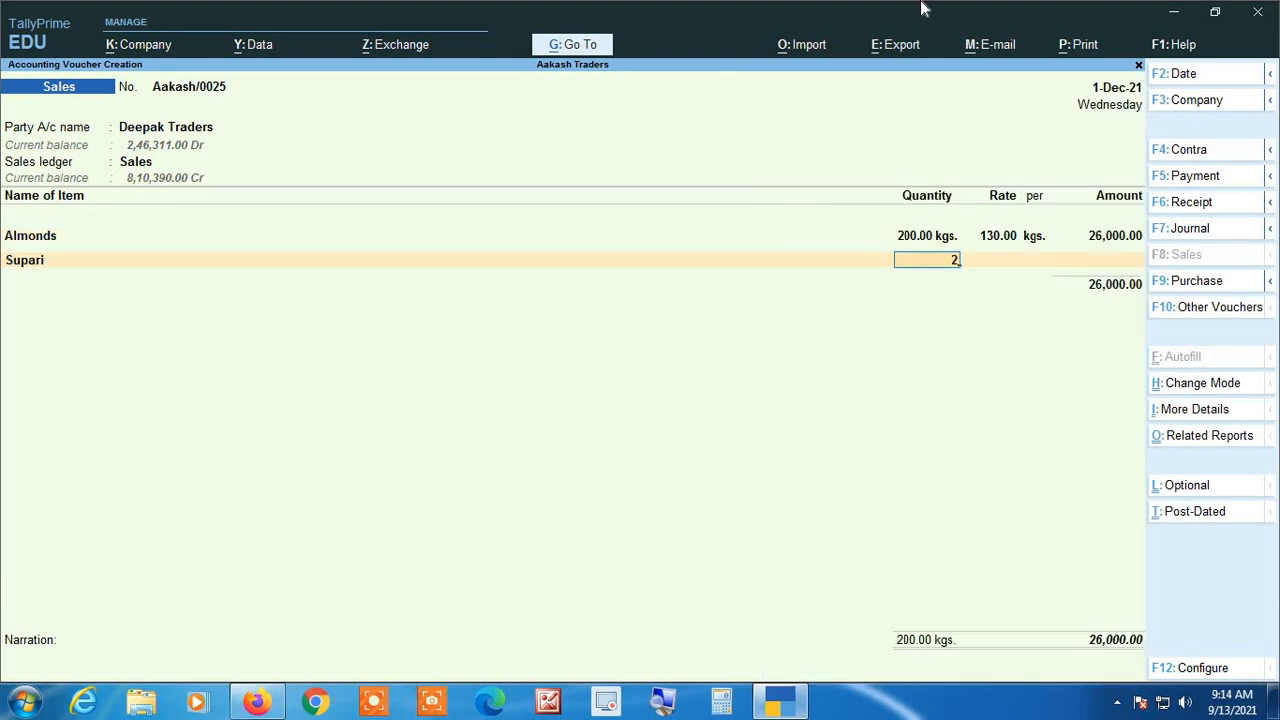
{"action": "key", "text": "Return"}
{"action": "key", "text": "Return"}
{"action": "key", "text": "Return"}
{"action": "key", "text": "Return"}
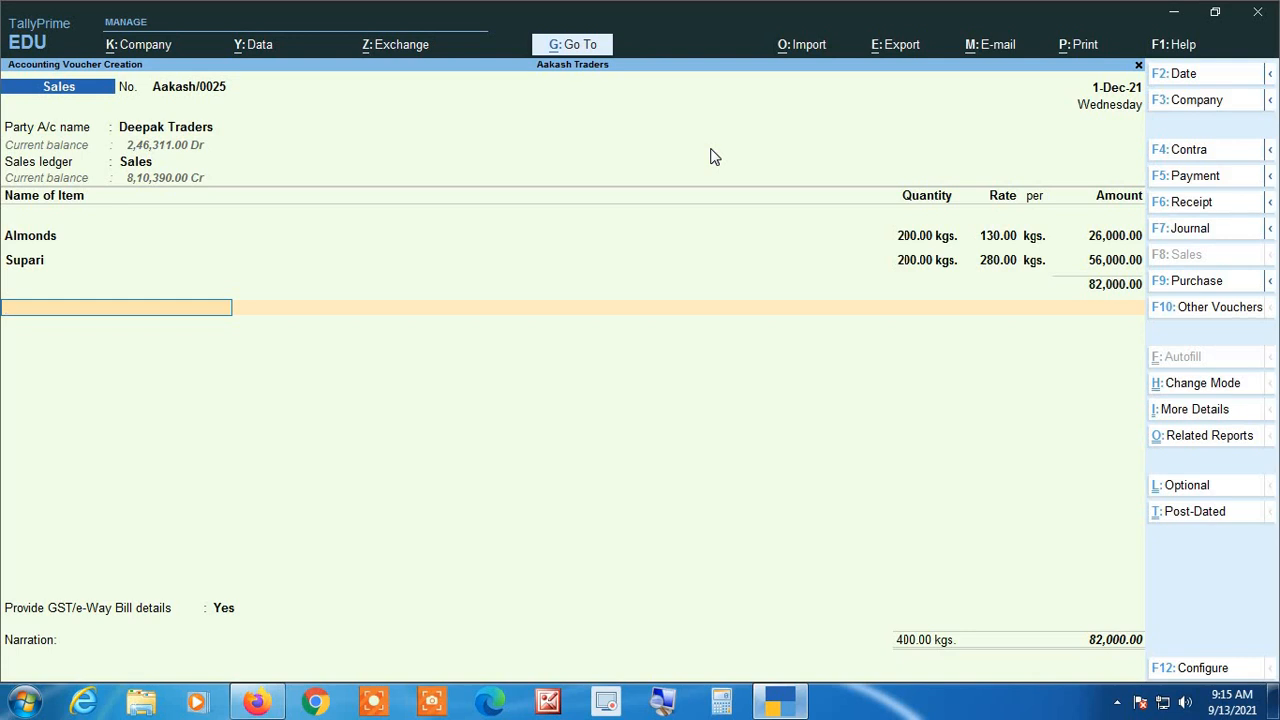
Create a ledger named "A Charge Non Gst" from within the voucher and place it under Indirect Incomes.
{"action": "key", "text": "alt+c"}
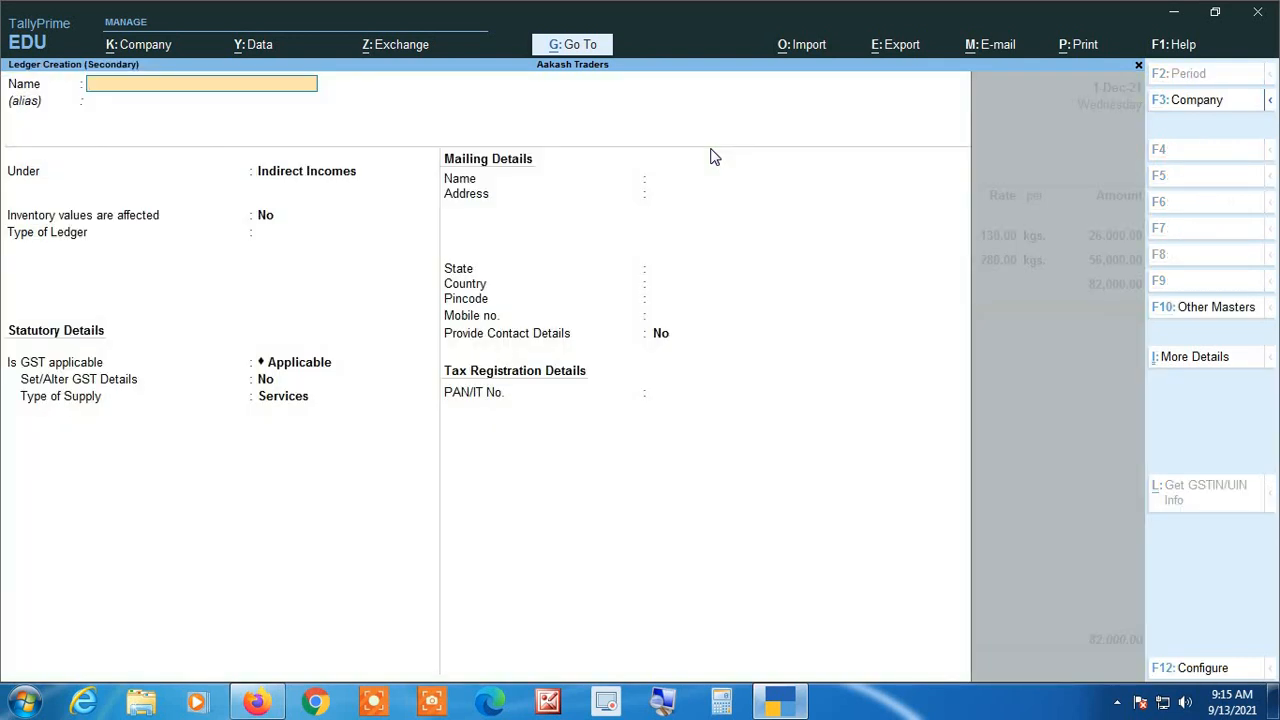
{"action": "type", "text": "A Charge Non Gst"}
{"action": "key", "text": "Return"}
{"action": "key", "text": "Return"}
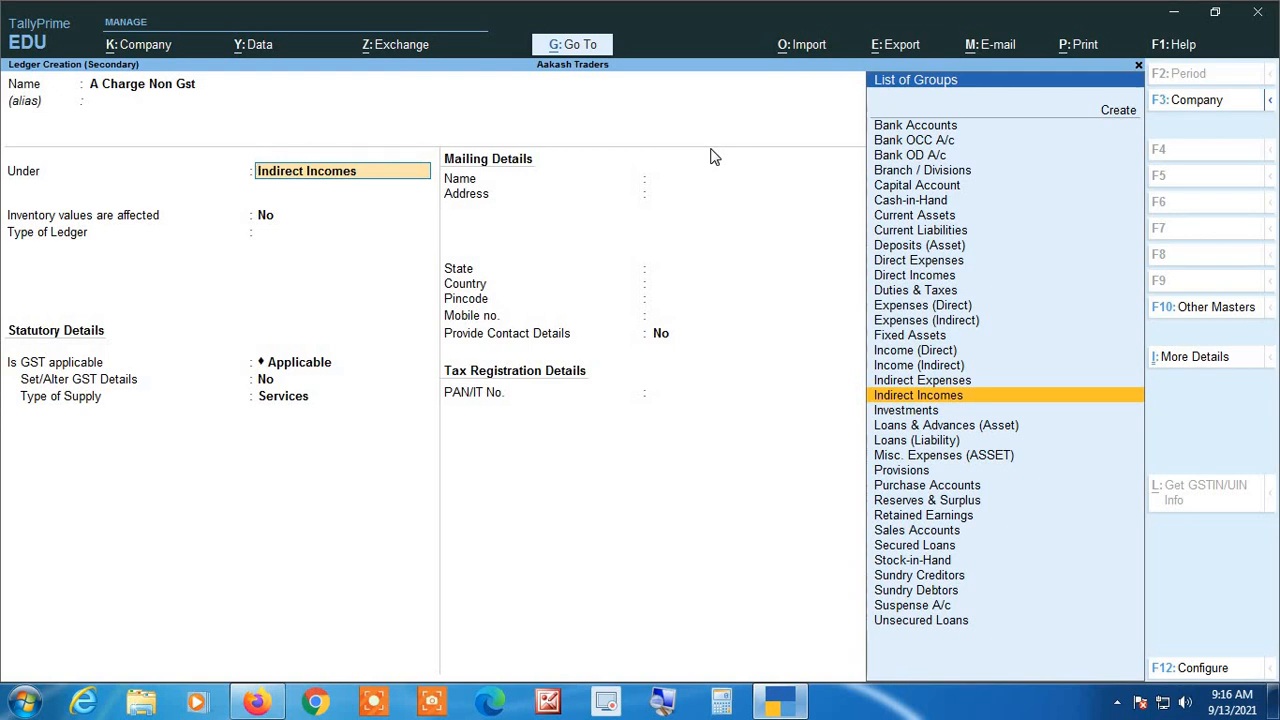
{"action": "type", "text": "Indi"}
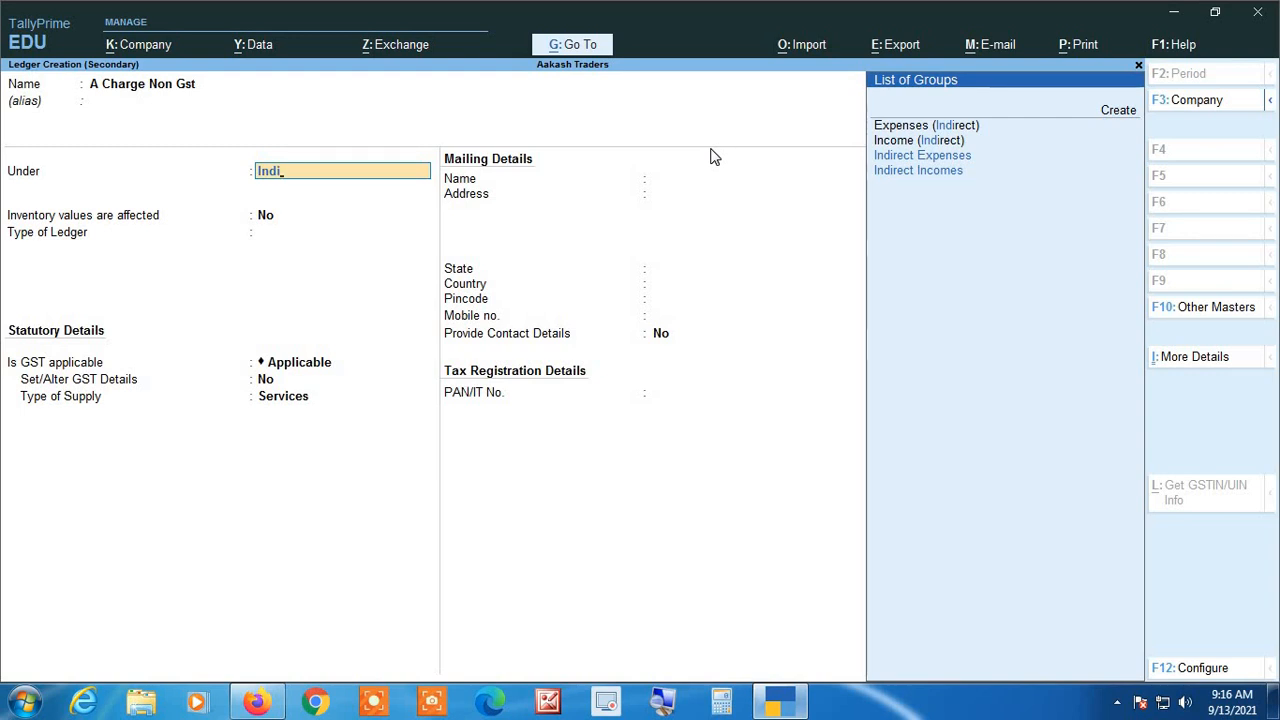
{"action": "key", "text": "Down"}
{"action": "key", "text": "Down"}
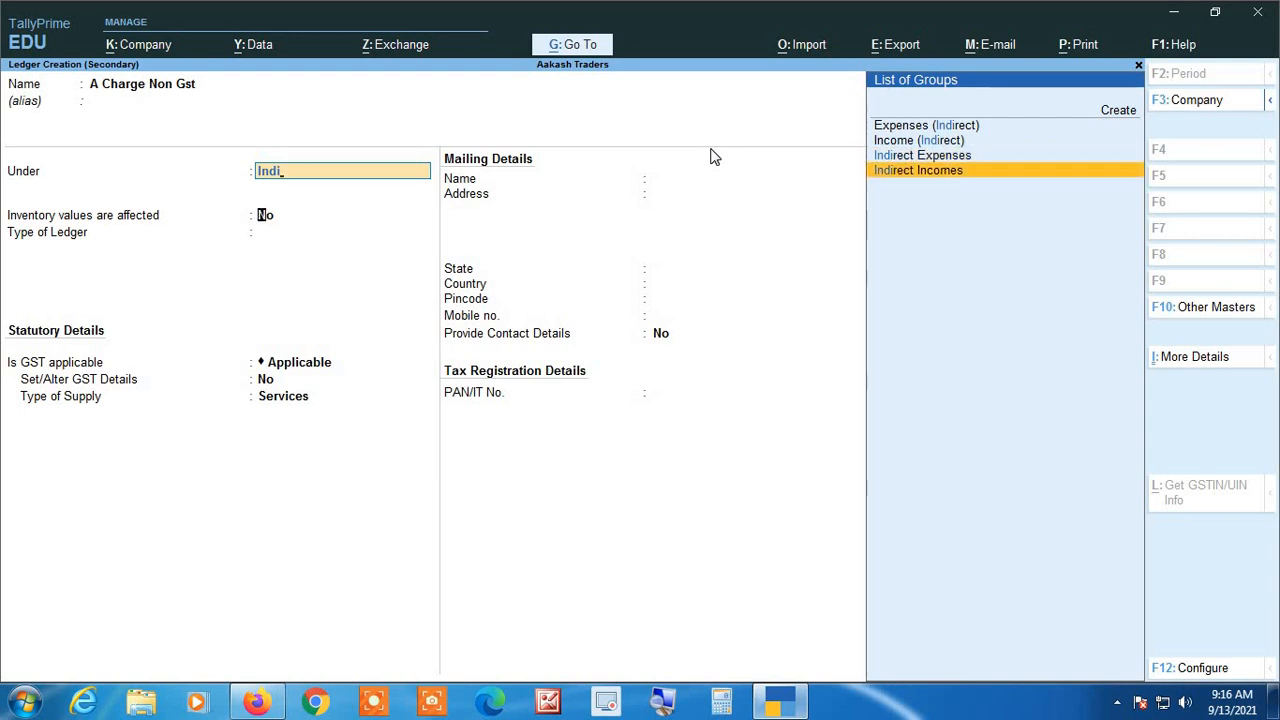
{"action": "key", "text": "Return"}
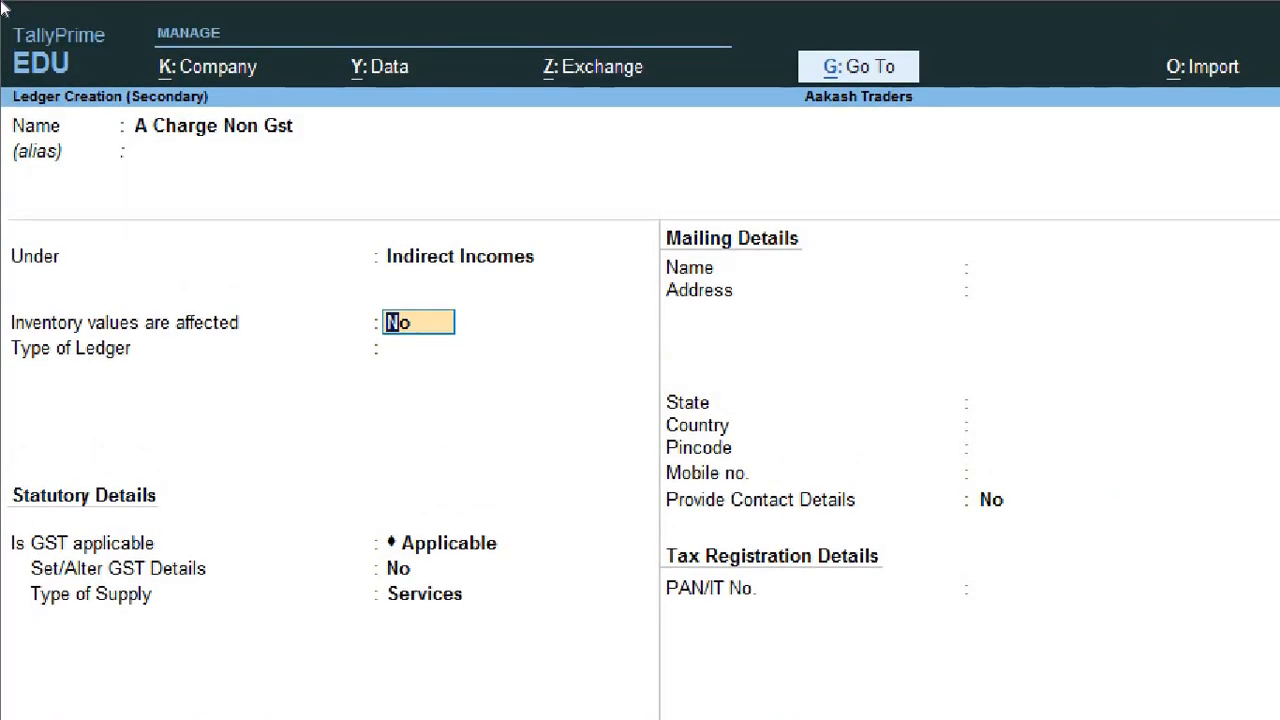
Set GST to Not Applicable for the new ledger, keep the other defaults and save it.
{"action": "key", "text": "Return"}
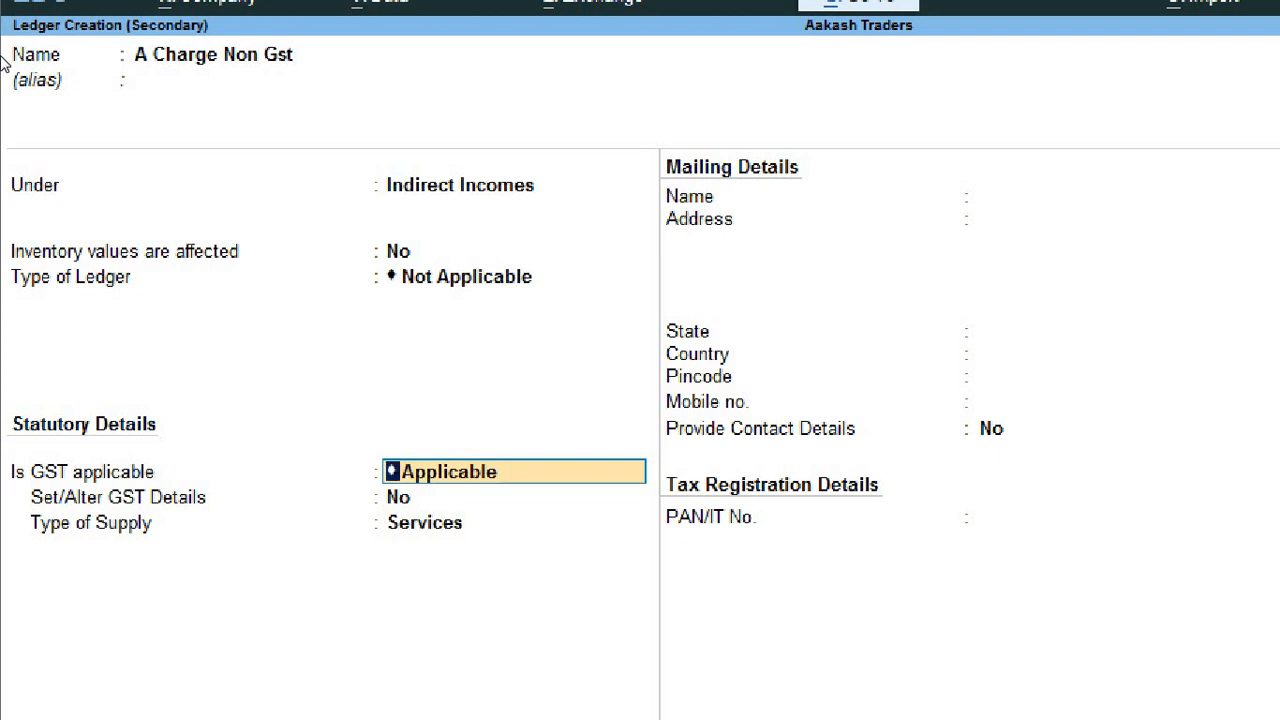
{"action": "key", "text": "space"}
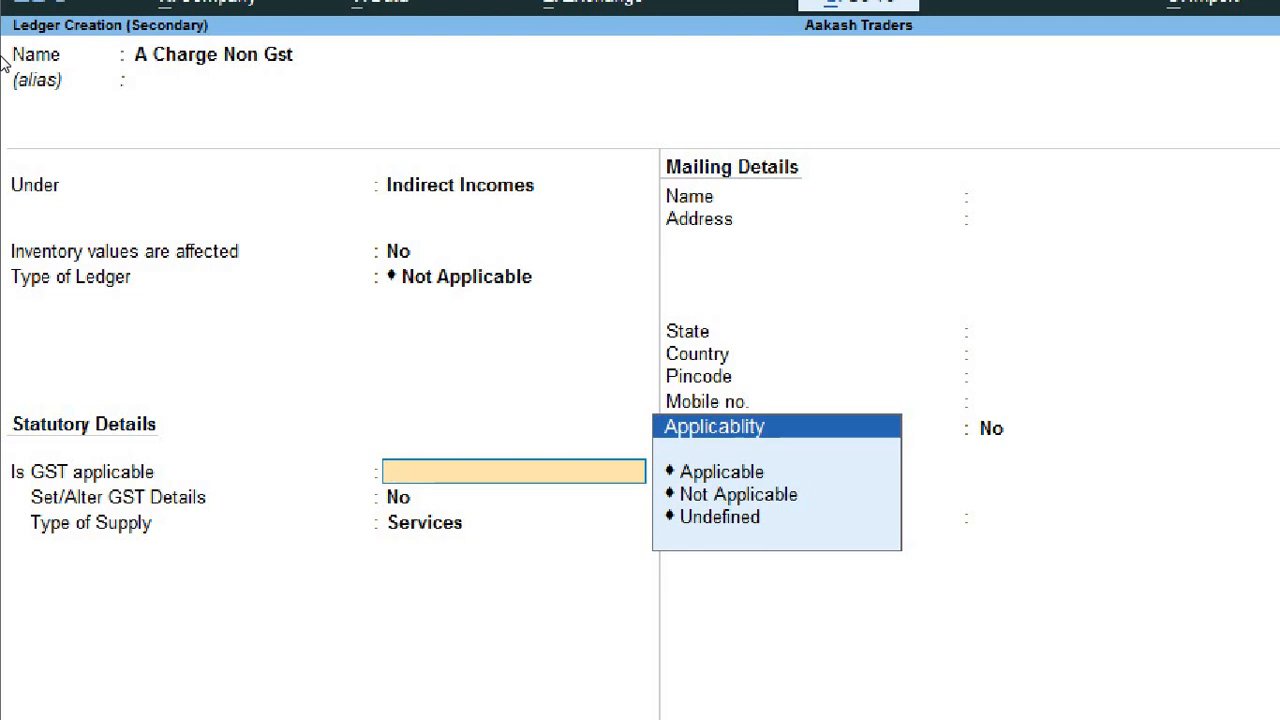
{"action": "key", "text": "Down"}
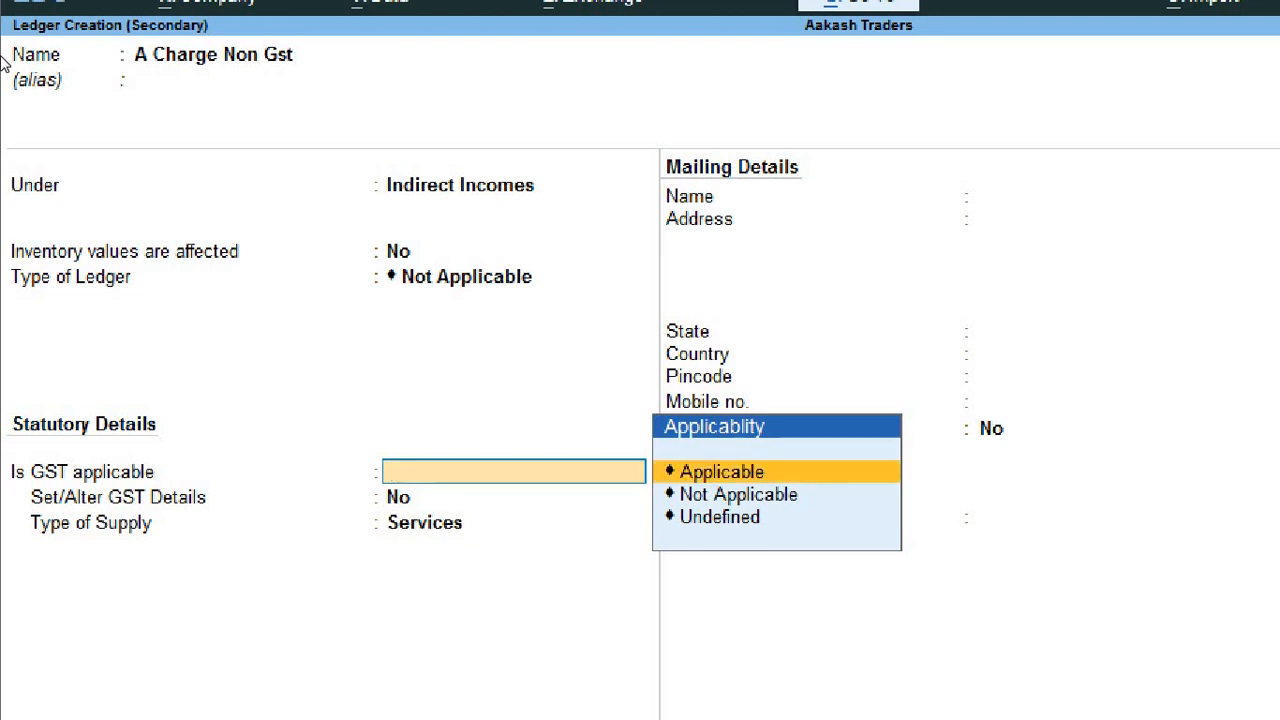
{"action": "key", "text": "Down"}
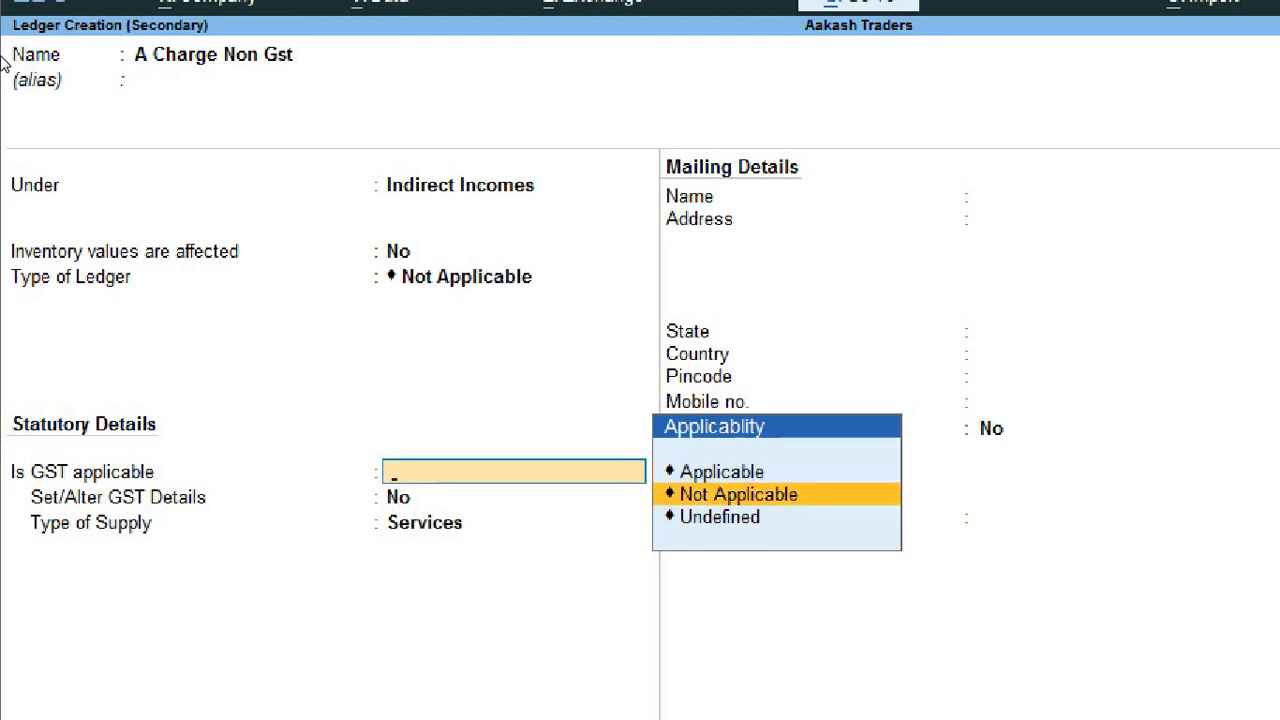
{"action": "key", "text": "Return"}
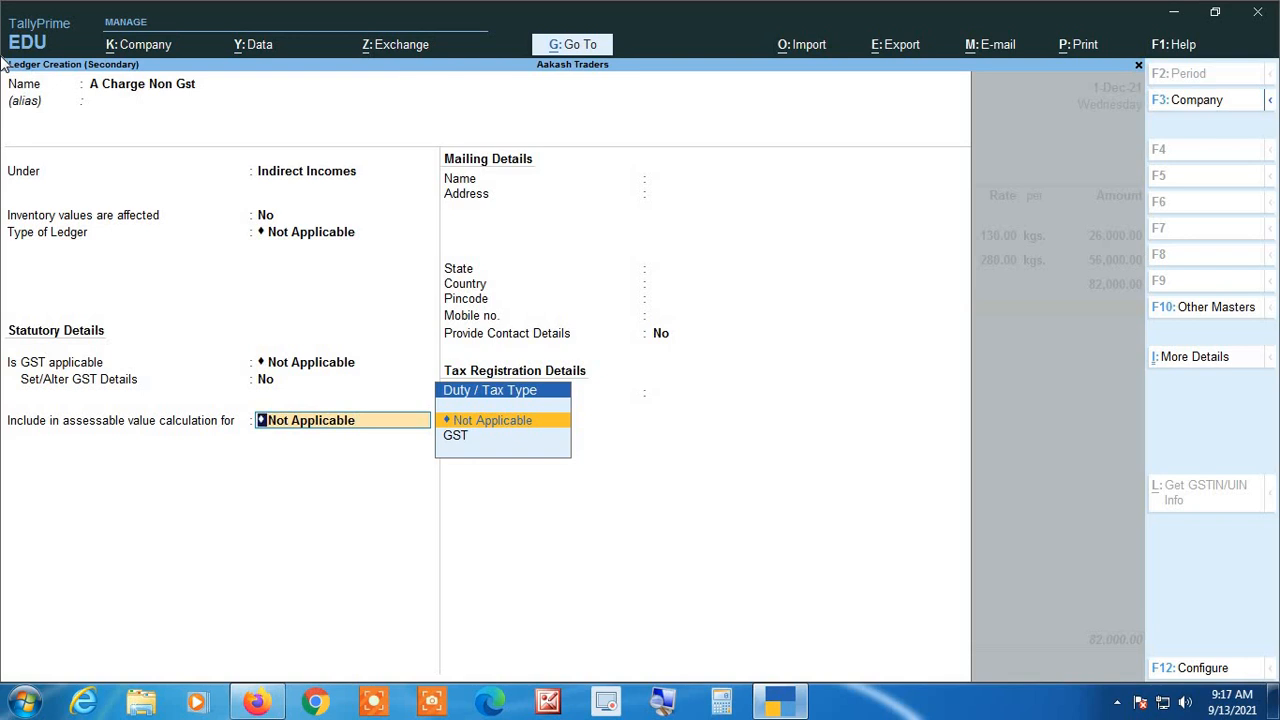
{"action": "key", "text": "Return"}
{"action": "key", "text": "y"}
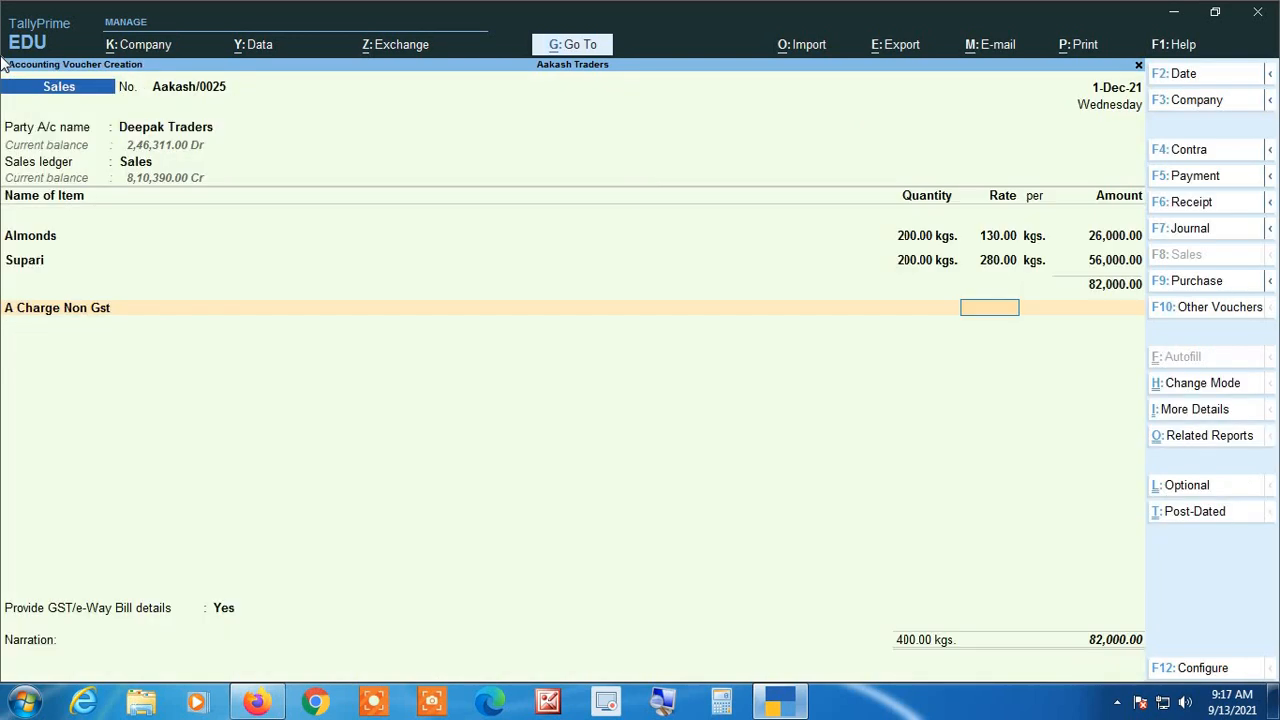
Try a rate of 1% on the A Charge Non Gst line and clear it again.
{"action": "left_click", "coordinate": [658, 704]}
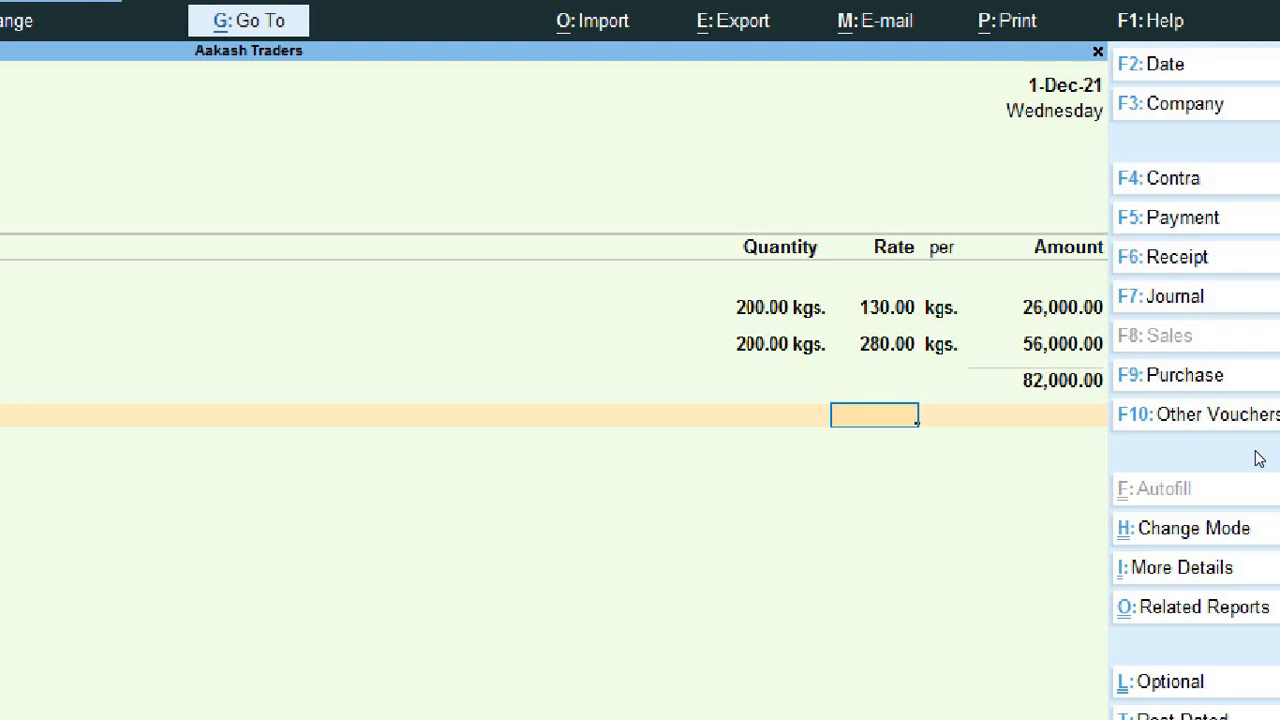
{"action": "type", "text": "1"}
{"action": "key", "text": "Return"}
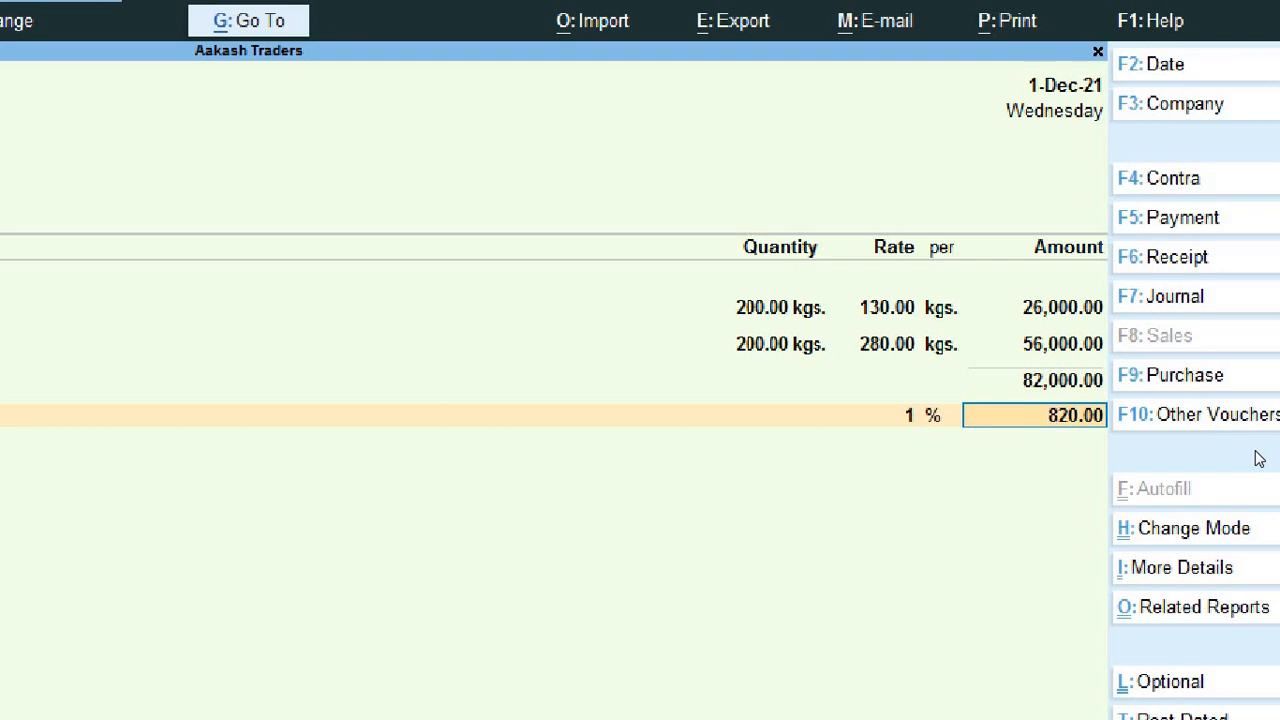
{"action": "key", "text": "BackSpace"}
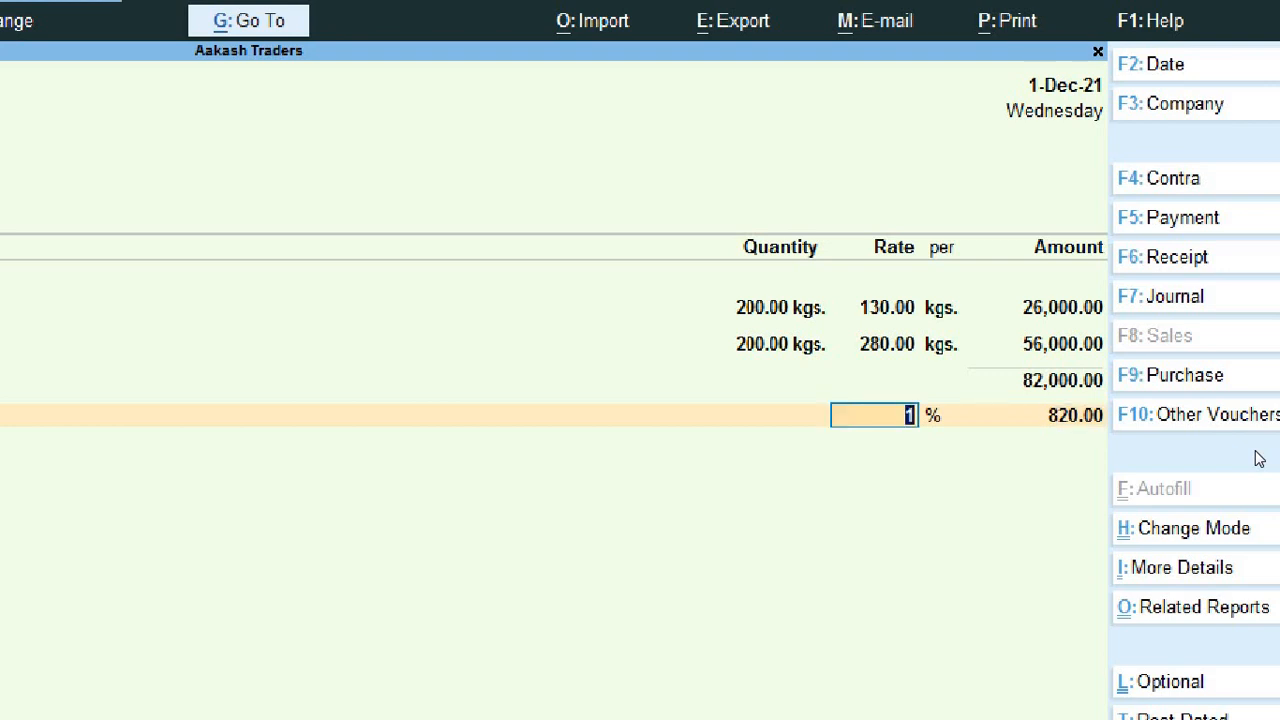
{"action": "key", "text": "BackSpace"}
Leave the rate of the A Charge Non Gst line empty and set its amount to 500.
{"action": "key", "text": "Return"}
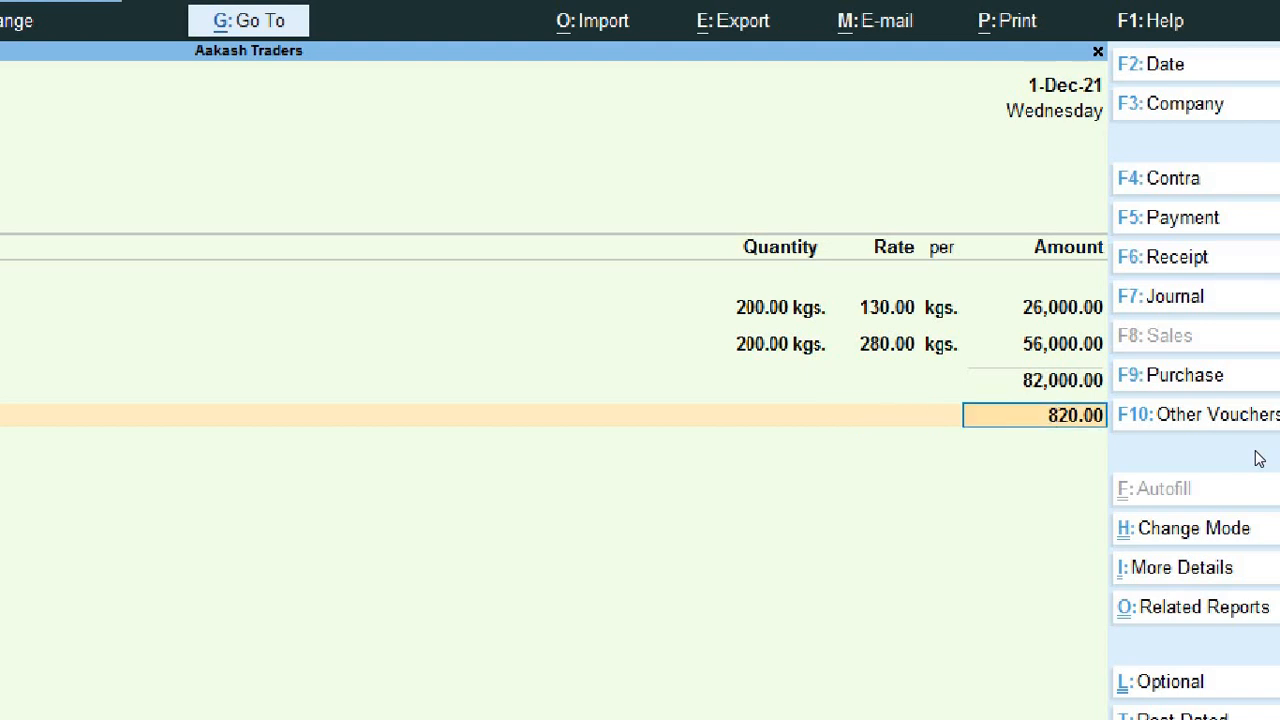
{"action": "type", "text": "500"}
{"action": "key", "text": "Return"}
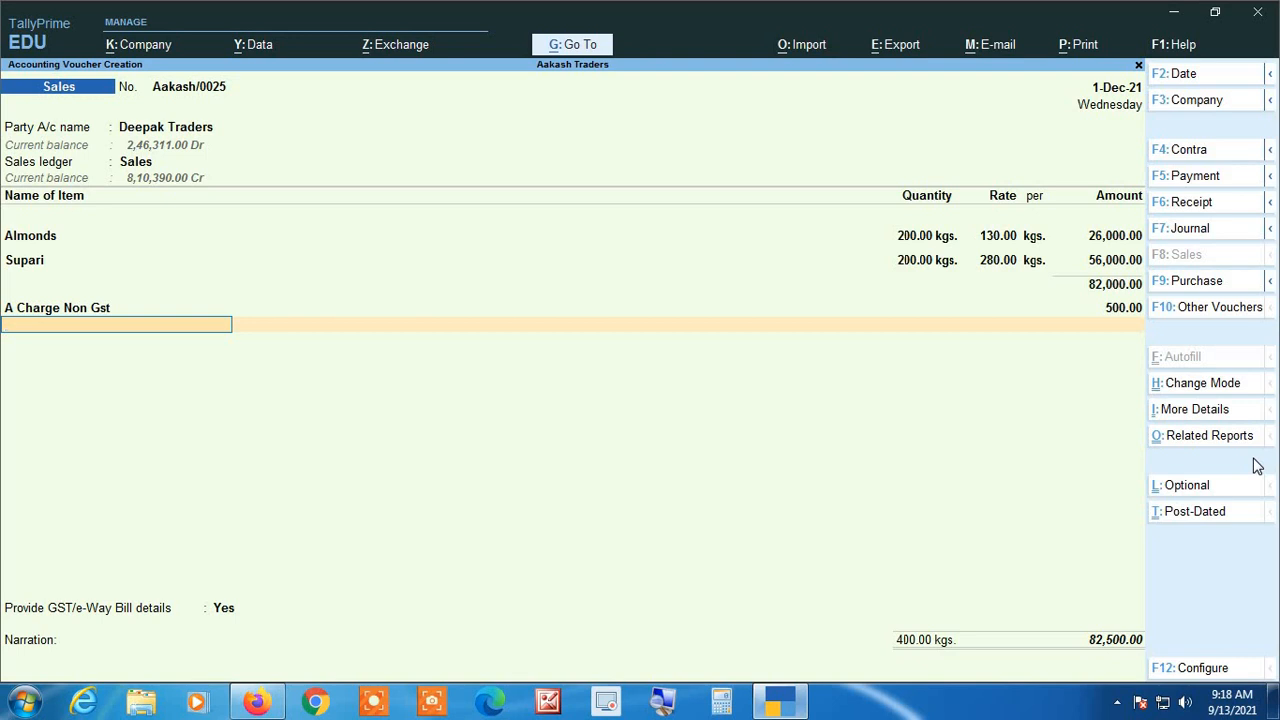
Add the Cgst and Sgst tax ledgers to the voucher with their calculated amounts.
{"action": "type", "text": "cgst"}
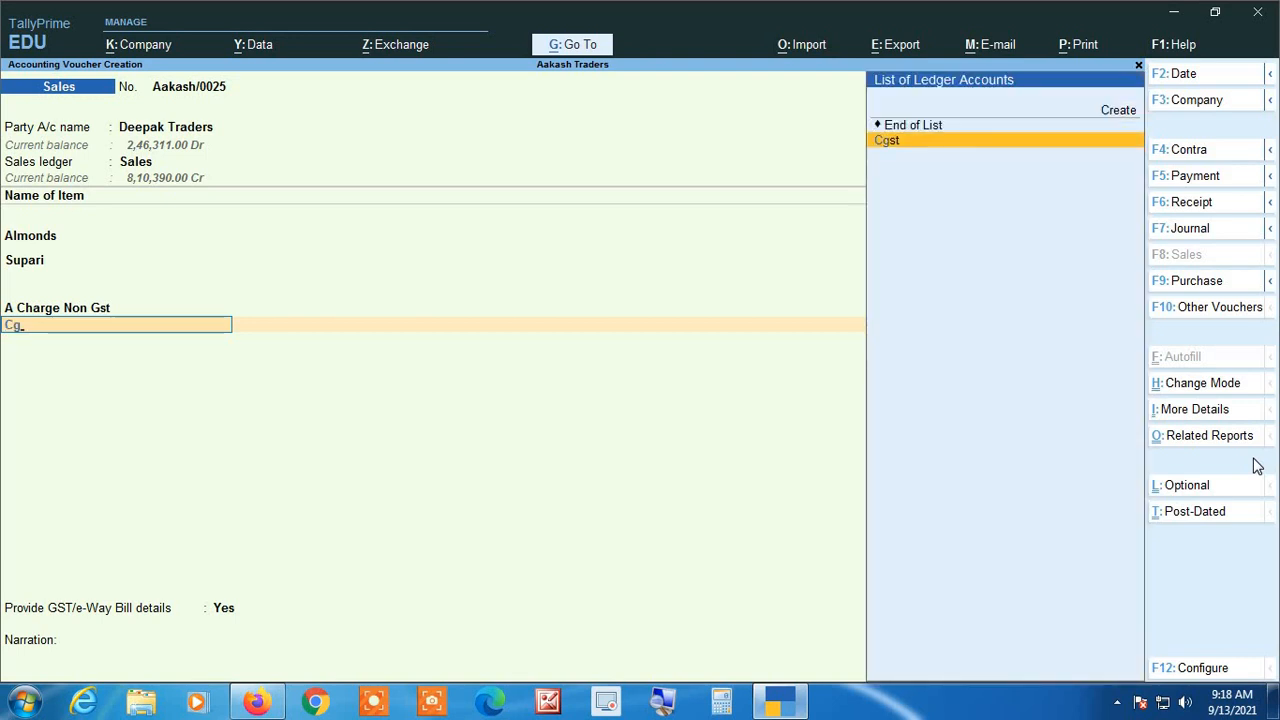
{"action": "key", "text": "Return"}
{"action": "key", "text": "Return"}
{"action": "type", "text": "sg"}
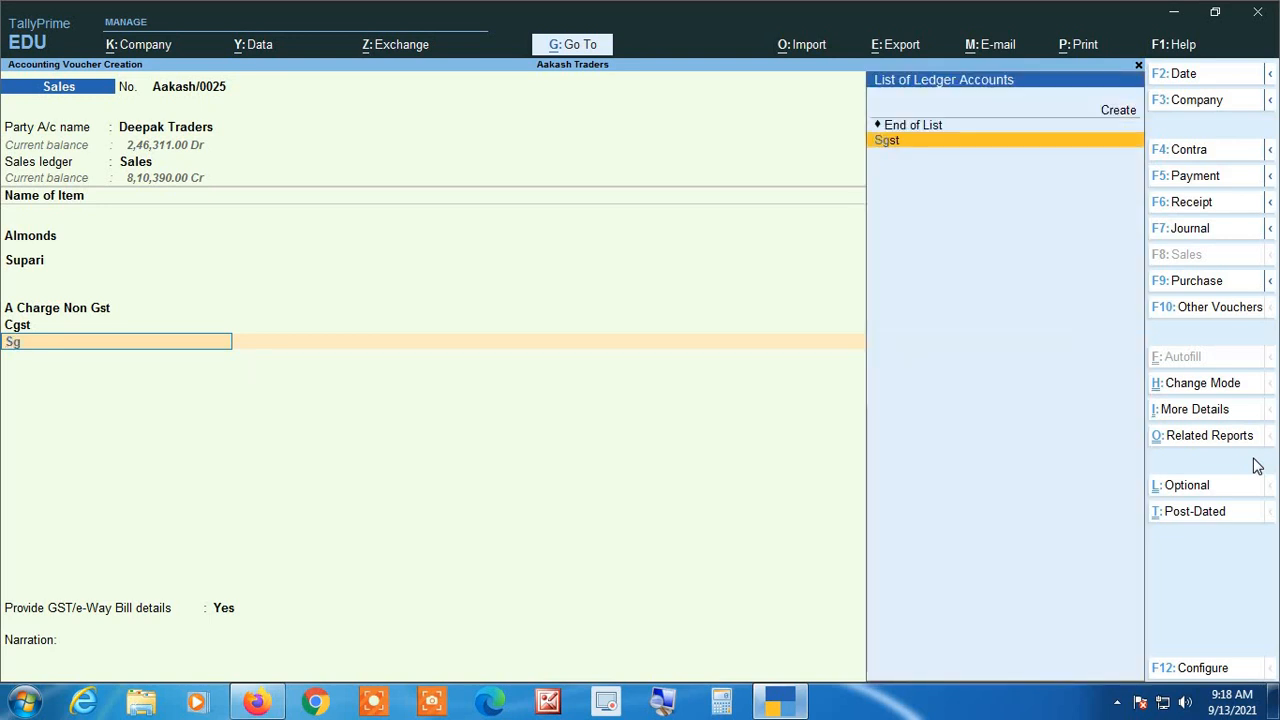
{"action": "key", "text": "Return"}
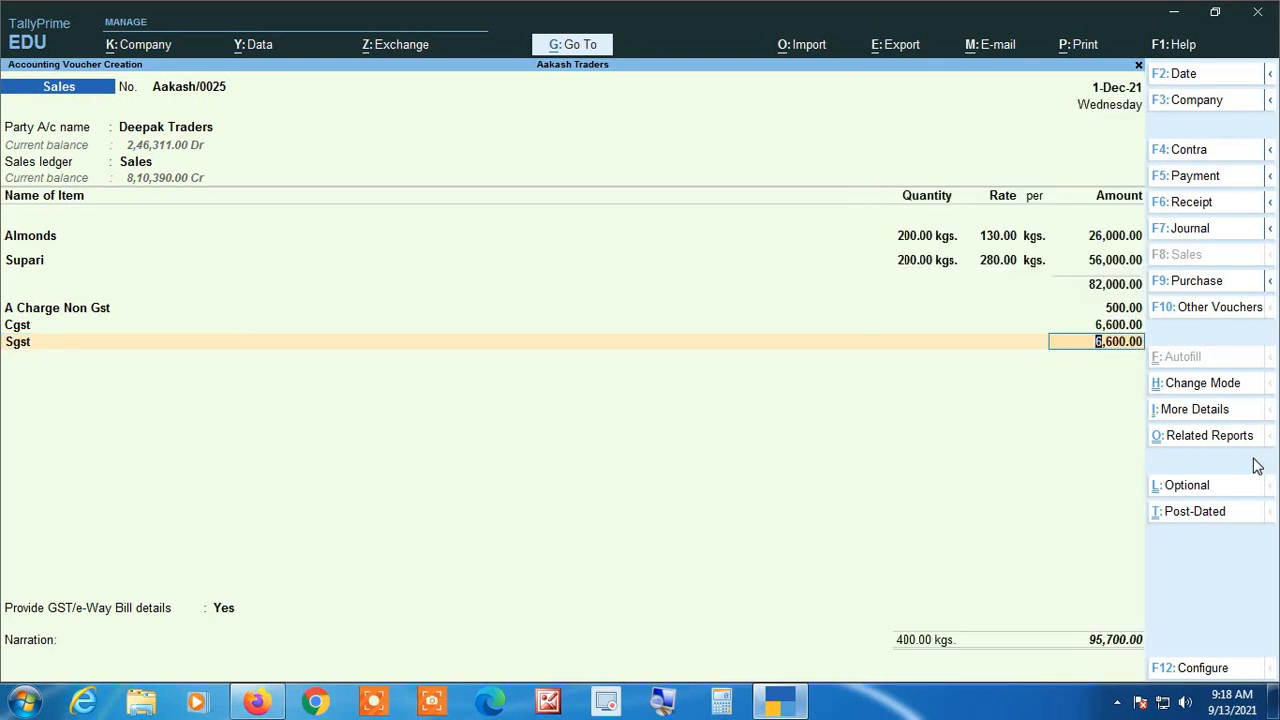
{"action": "key", "text": "Return"}
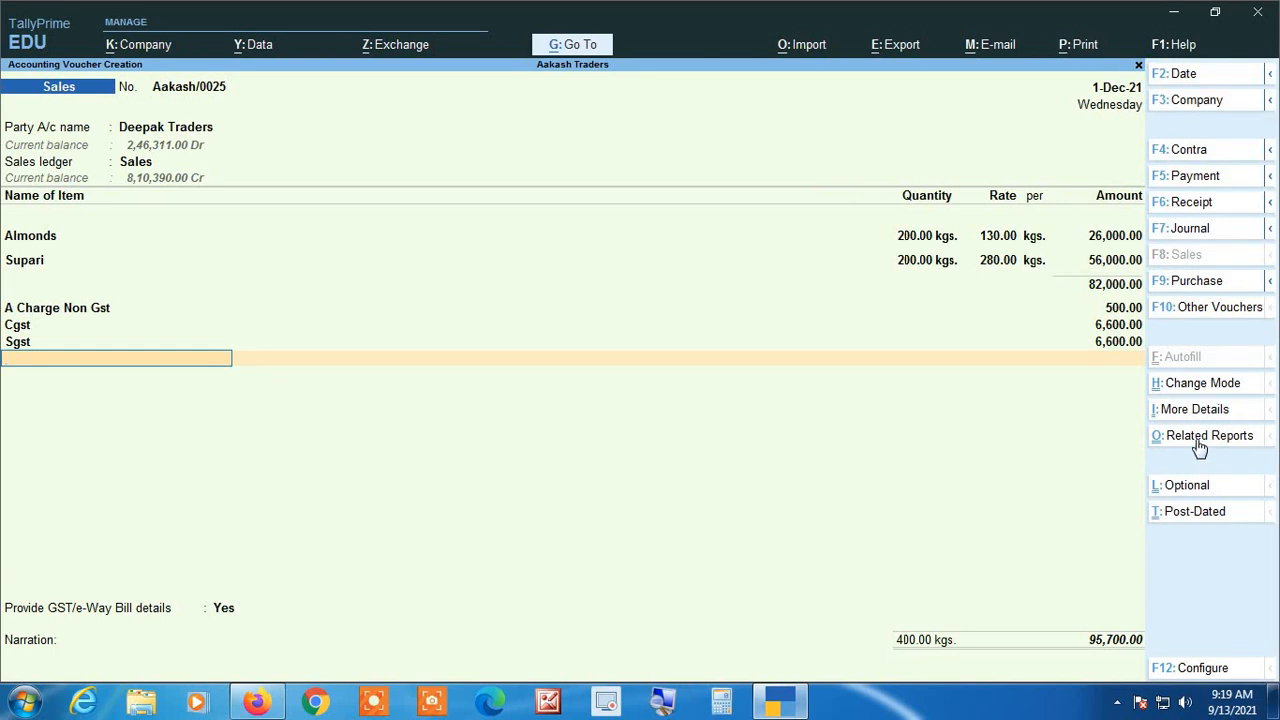
Open the voucher's GST - Tax Analysis report and expand it to the detailed view.
{"action": "left_click", "coordinate": [1200, 437]}
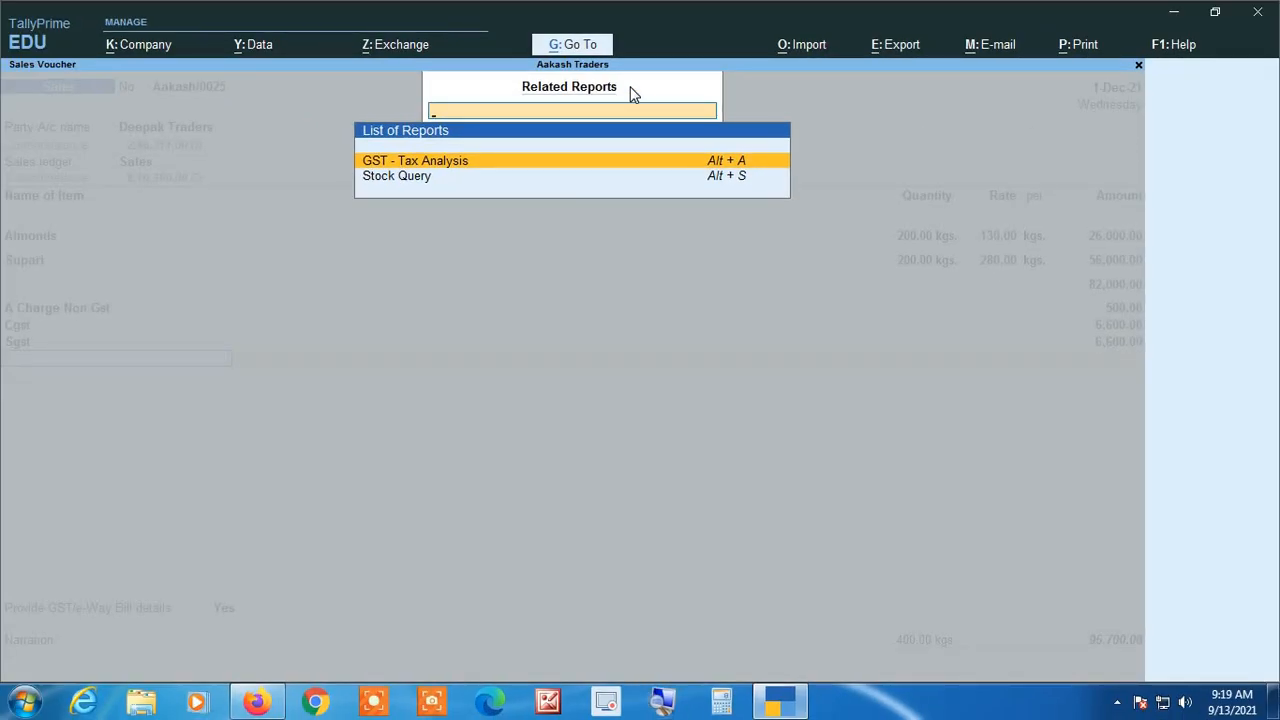
{"action": "key", "text": "Return"}
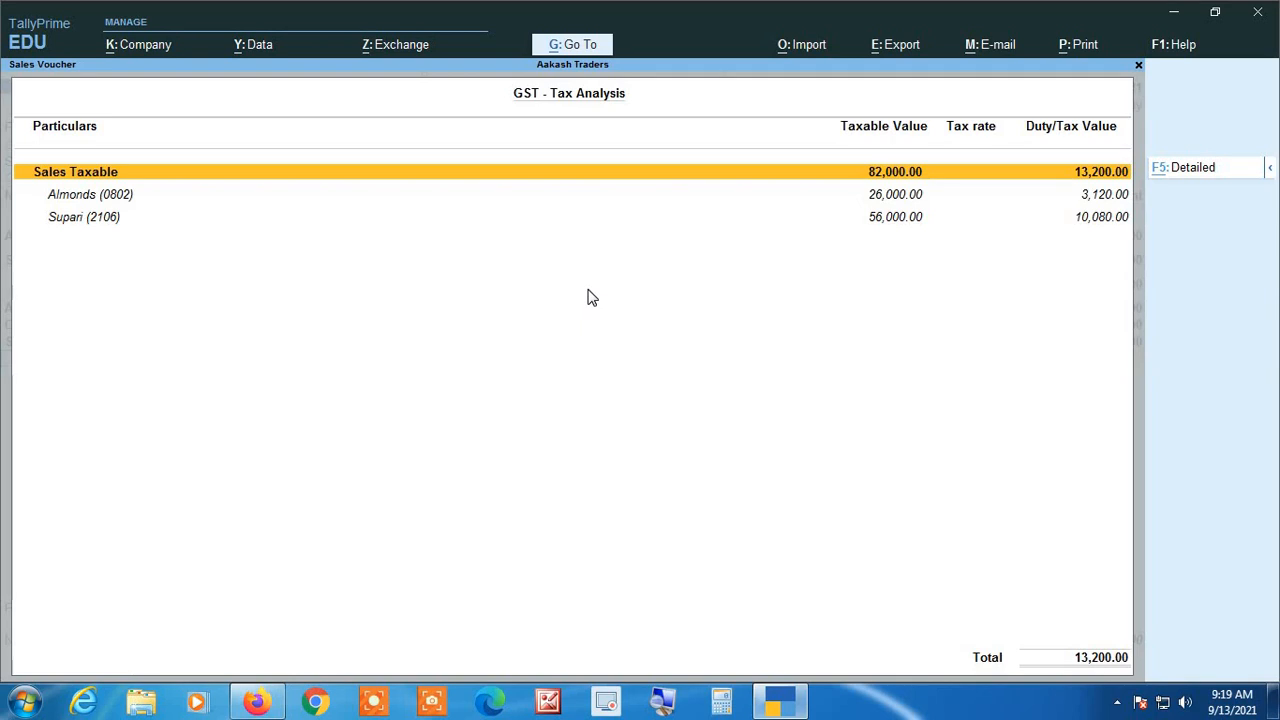
{"action": "key", "text": "F5"}
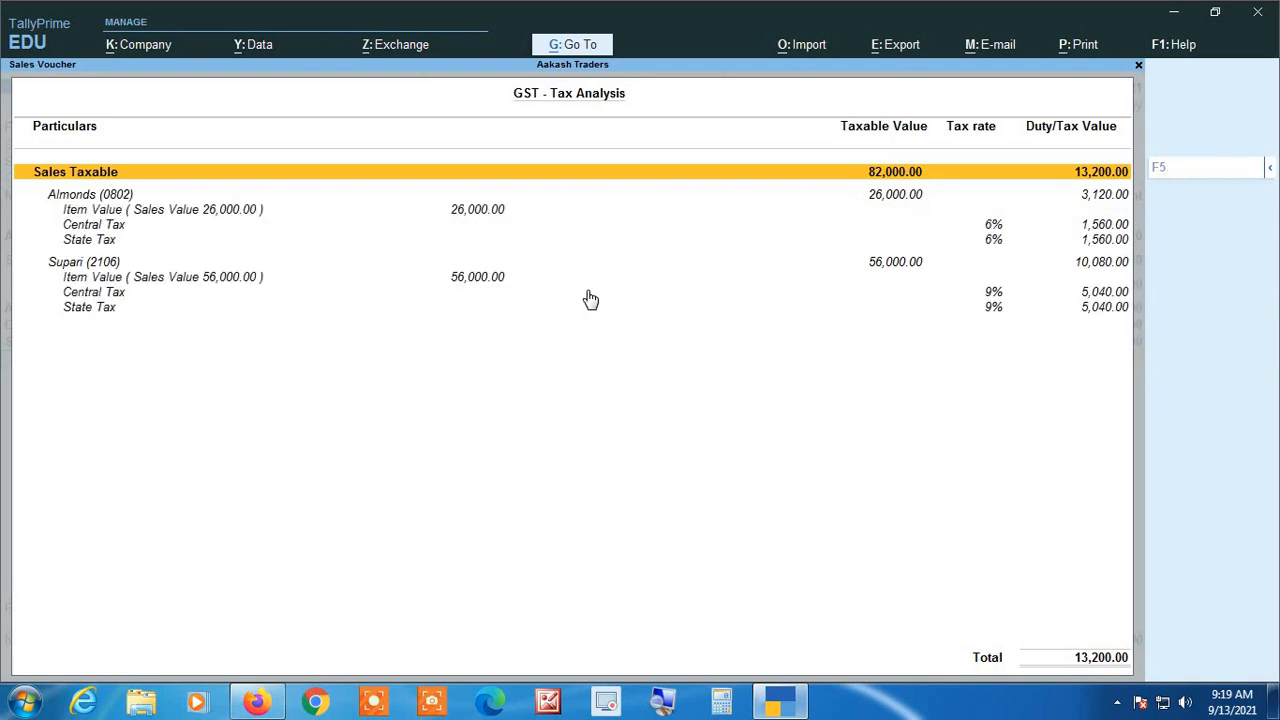
Examine the item values, tax rates and tax amounts for Almonds and Supari in the tax analysis, and close the report.
{"action": "left_click", "coordinate": [663, 702]}
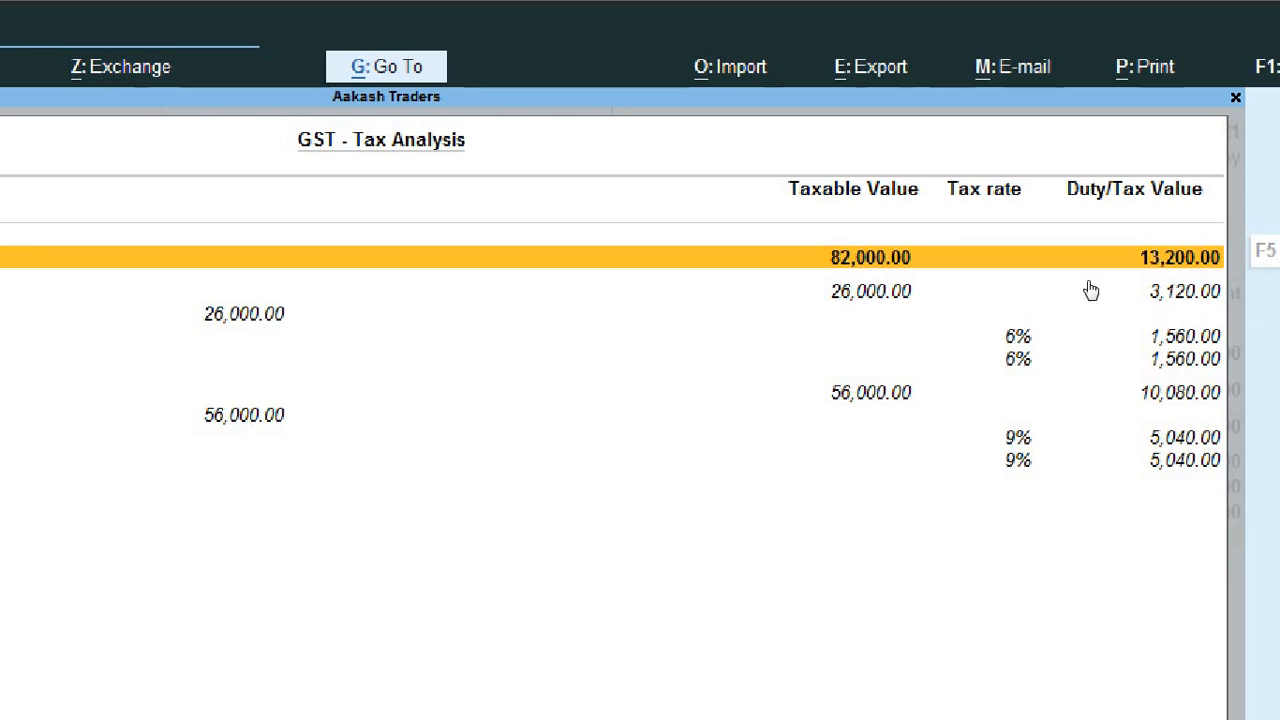
{"action": "key", "text": "Down"}
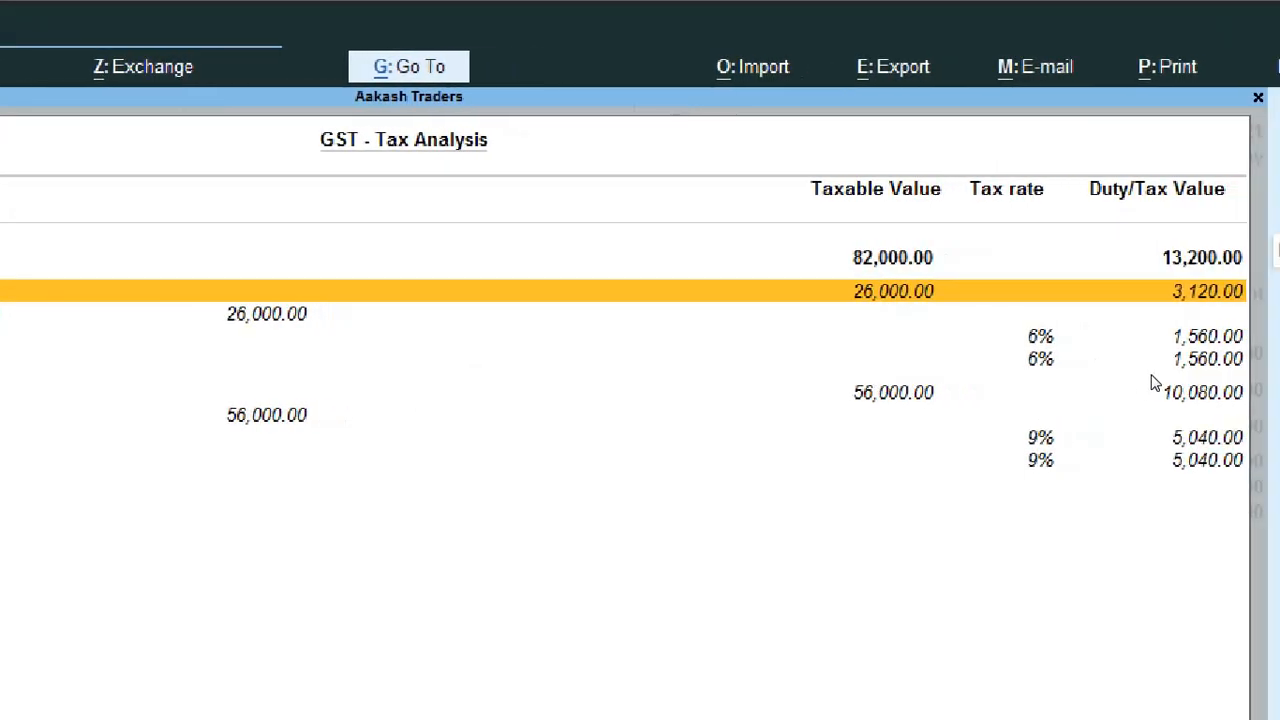
{"action": "key", "text": "Down"}
{"action": "key", "text": "Down"}
{"action": "key", "text": "Down"}
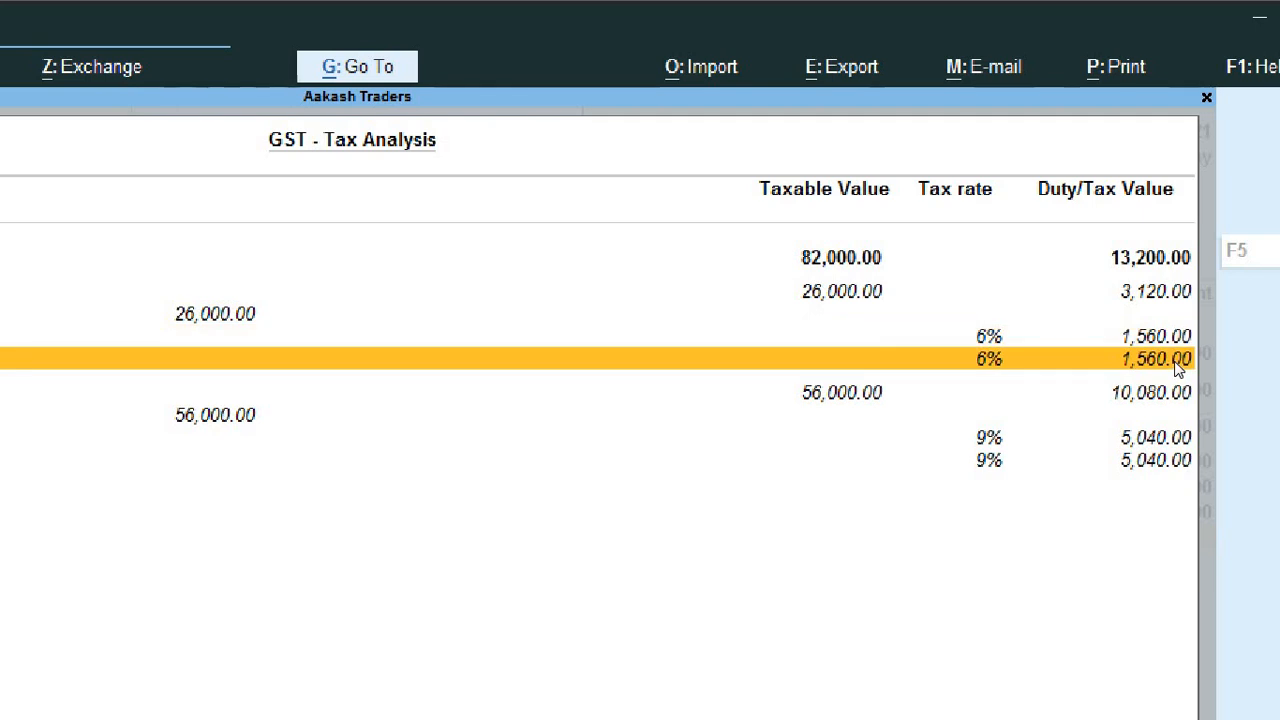
{"action": "key", "text": "Up"}
{"action": "key", "text": "Up"}
{"action": "key", "text": "Up"}
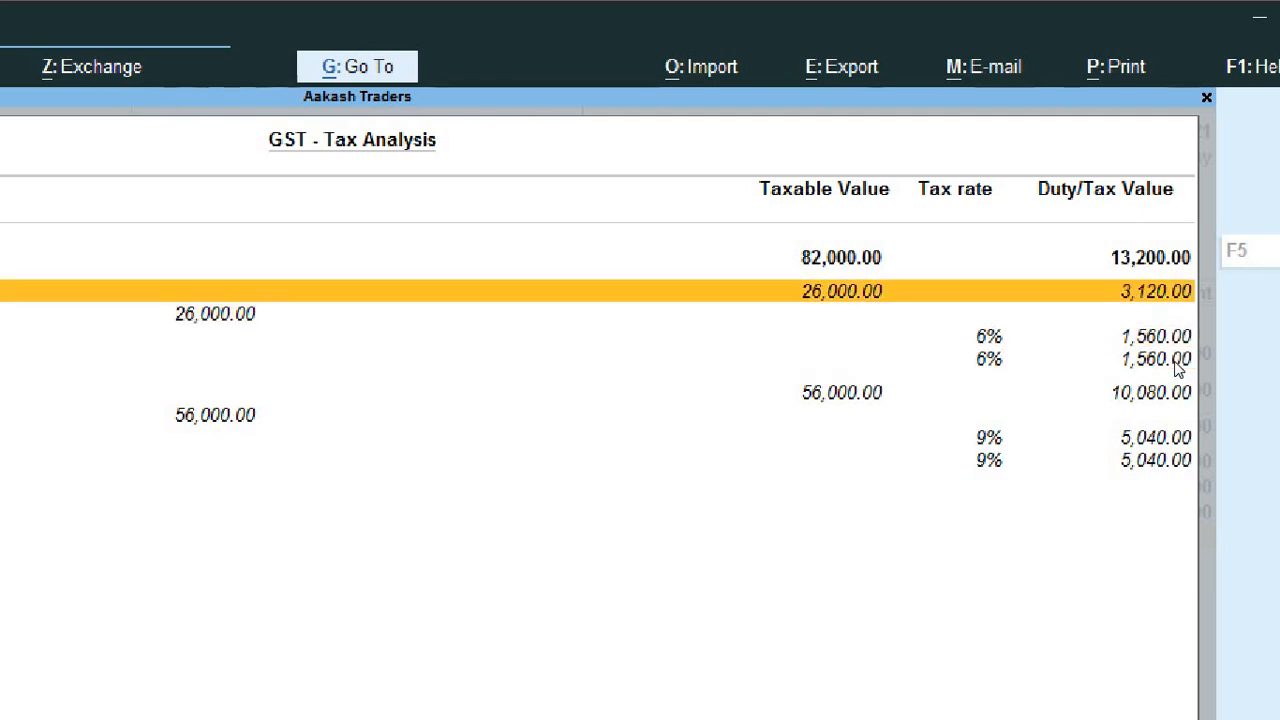
{"action": "key", "text": "Down"}
{"action": "key", "text": "Down"}
{"action": "key", "text": "Down"}
{"action": "key", "text": "Down"}
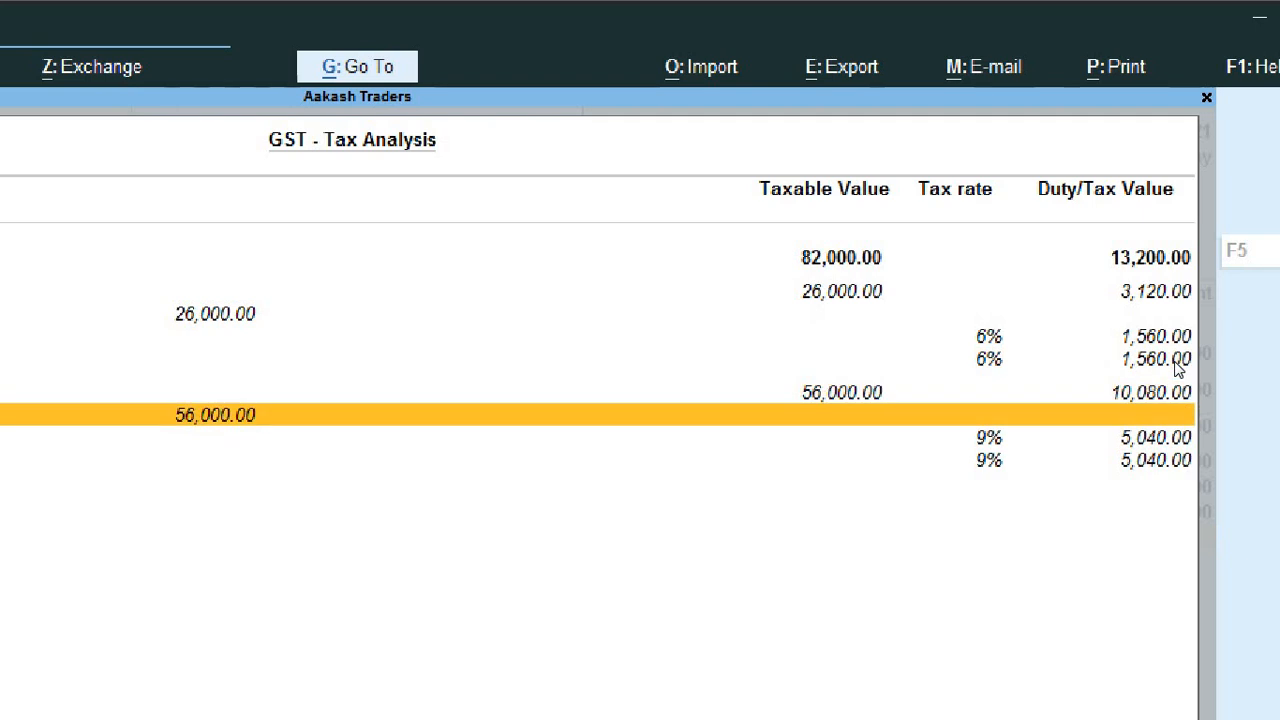
{"action": "key", "text": "Up"}
{"action": "key", "text": "Down"}
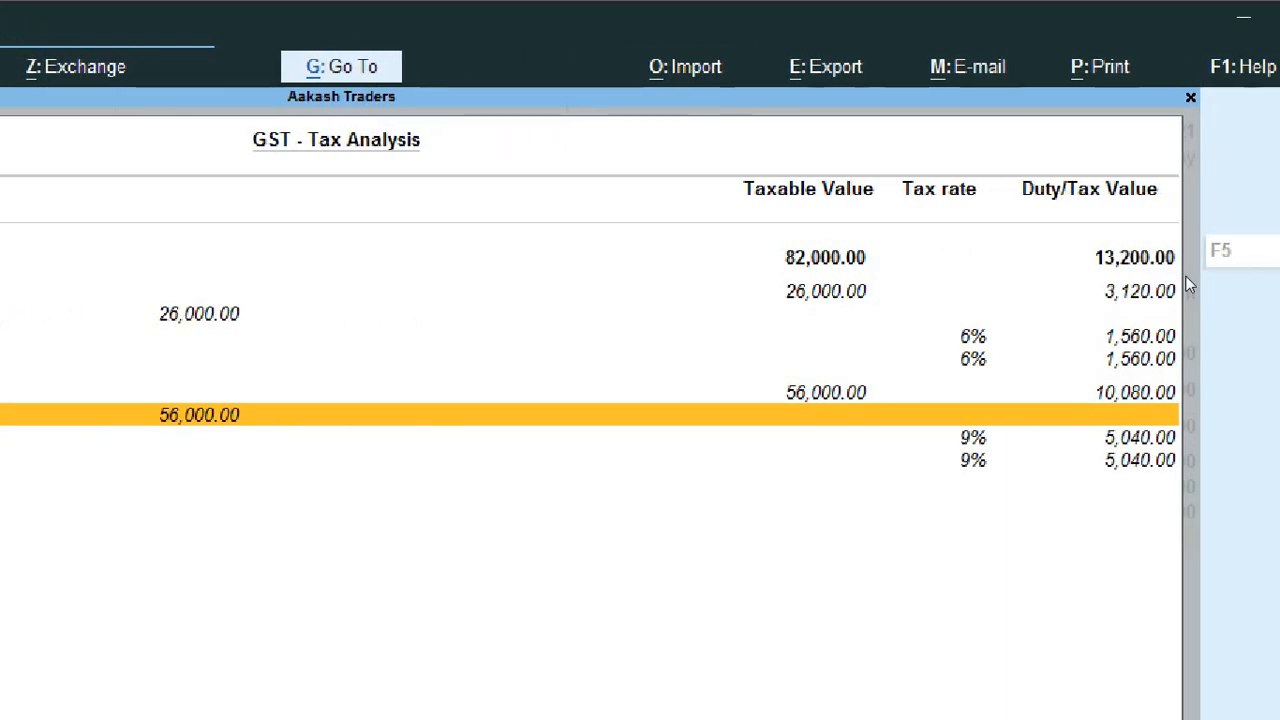
{"action": "key", "text": "Down"}
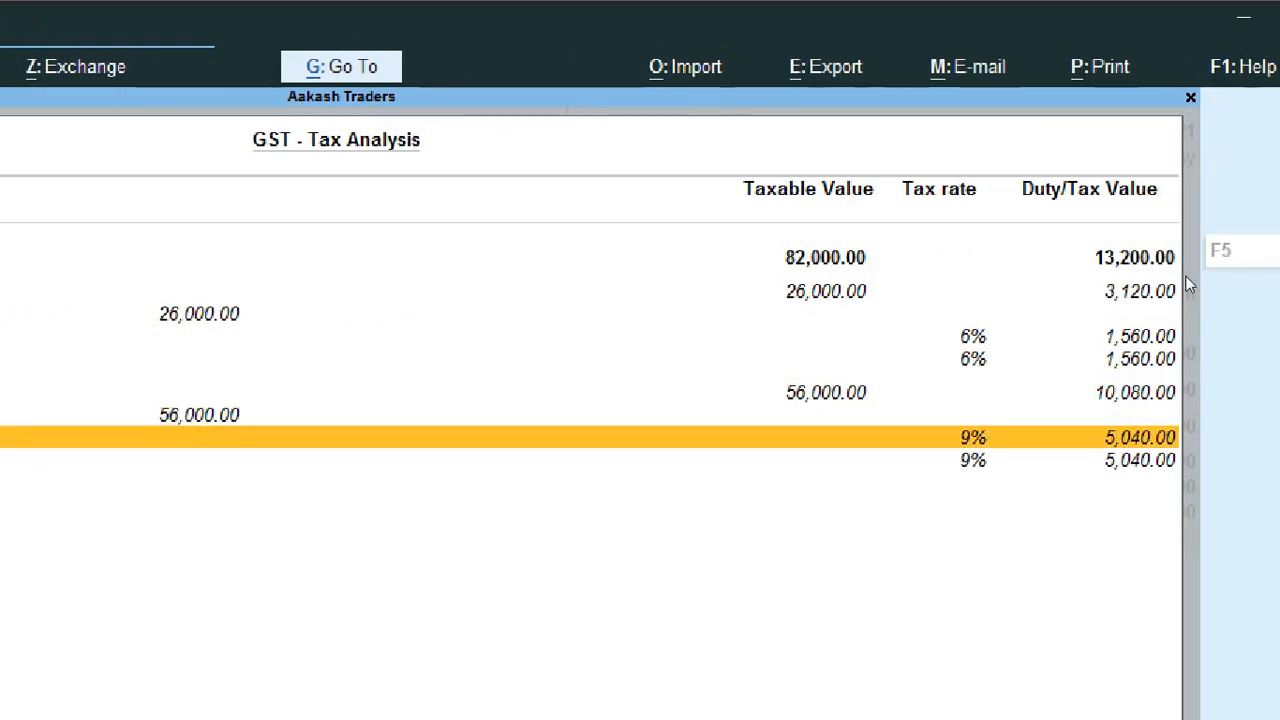
{"action": "key", "text": "Down"}
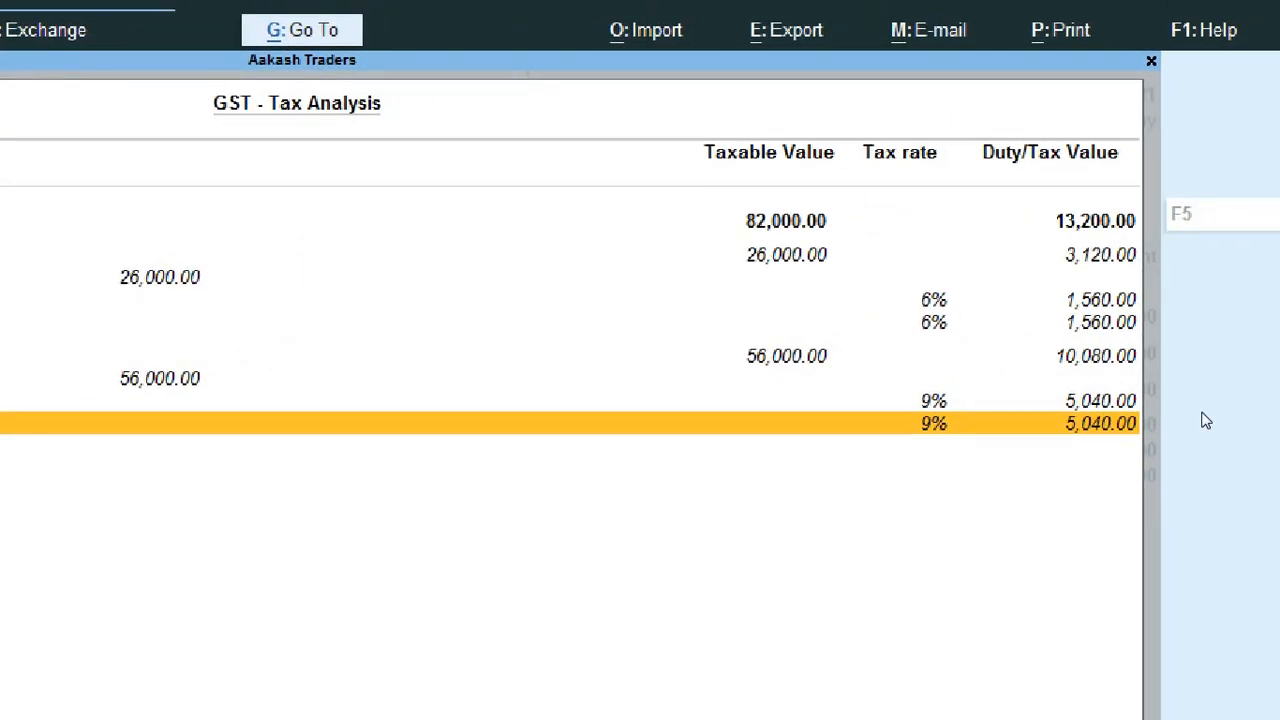
{"action": "key", "text": "Escape"}
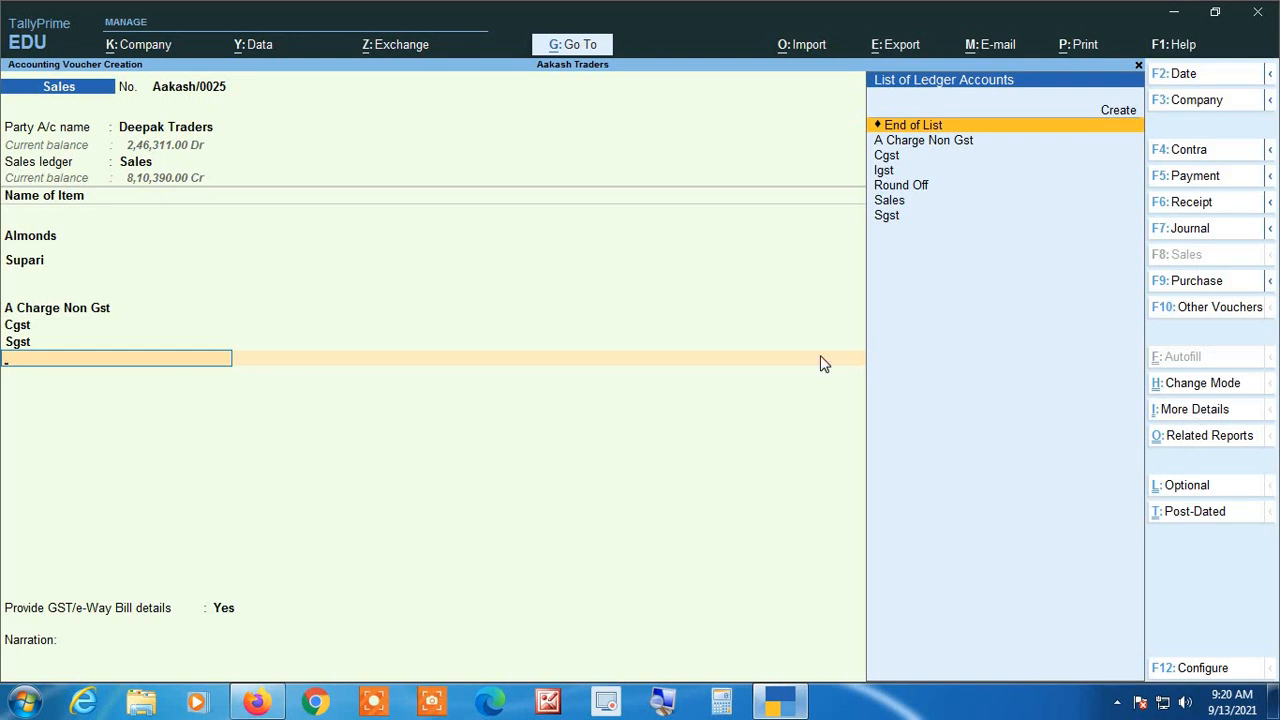
Set Provide GST/e-Way Bill details to No and save the sales voucher.
{"action": "key", "text": "BackSpace"}
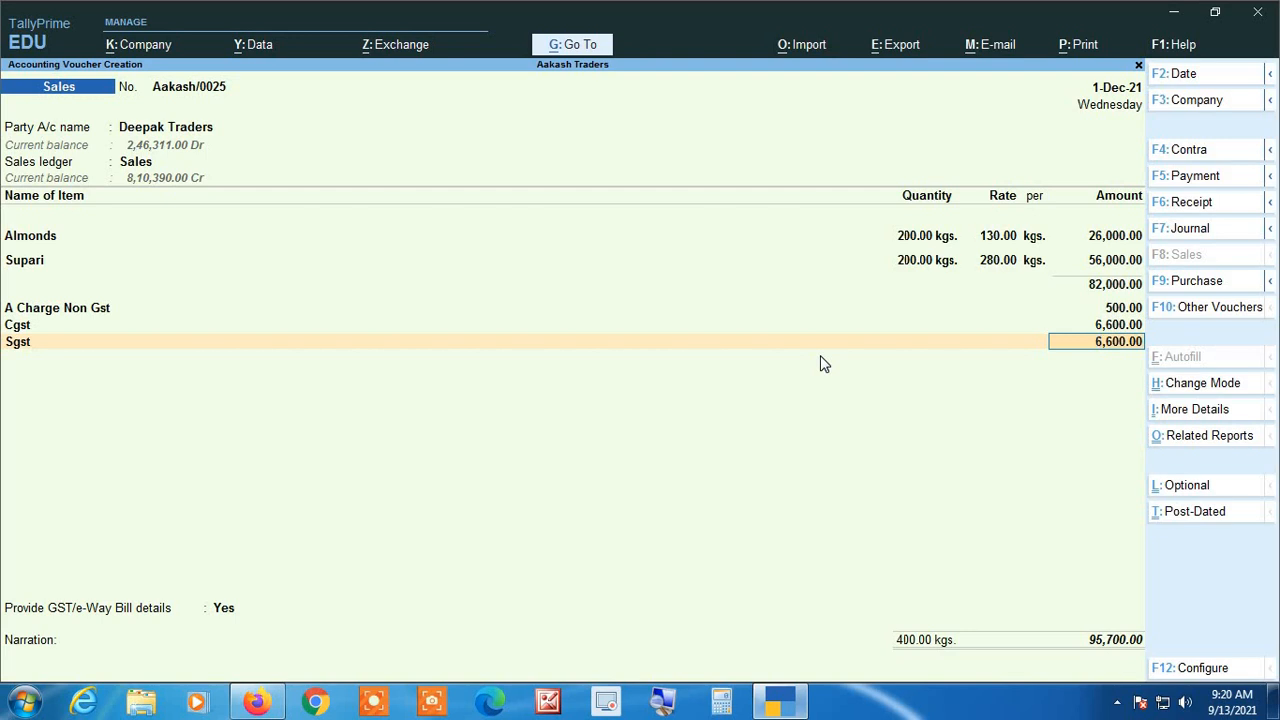
{"action": "key", "text": "Return"}
{"action": "key", "text": "Return"}
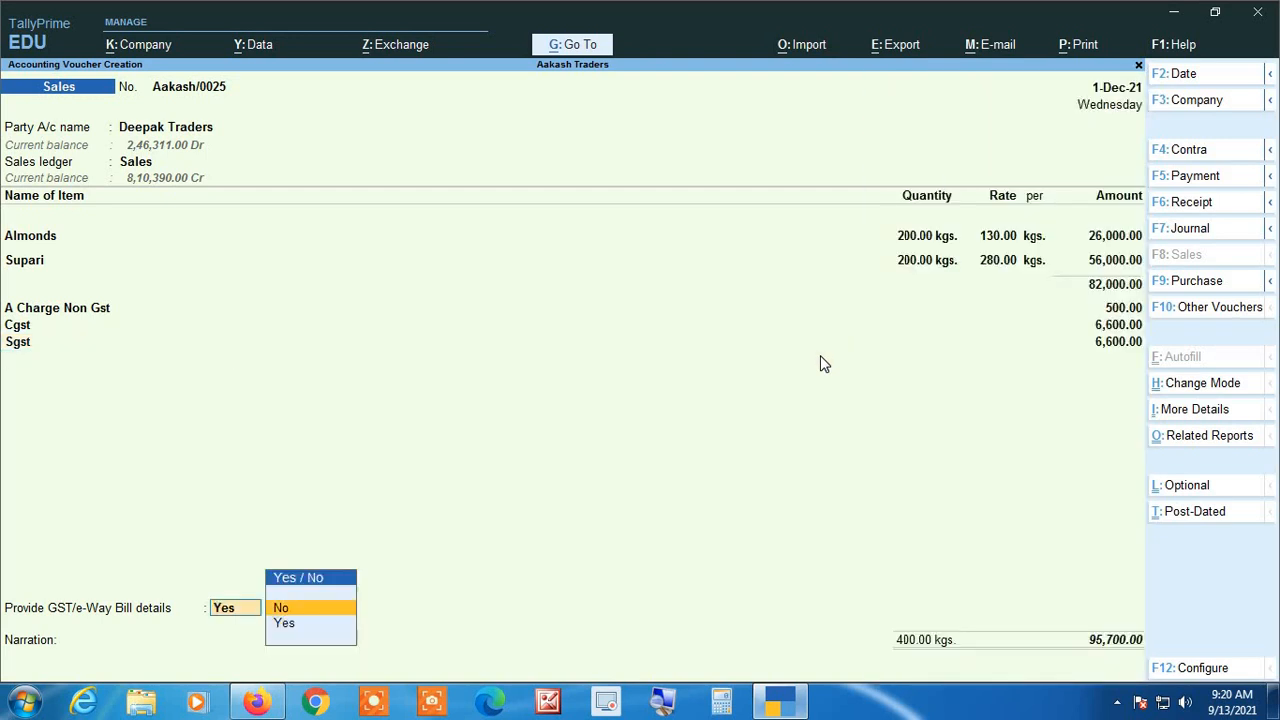
{"action": "key", "text": "Return"}
{"action": "key", "text": "Return"}
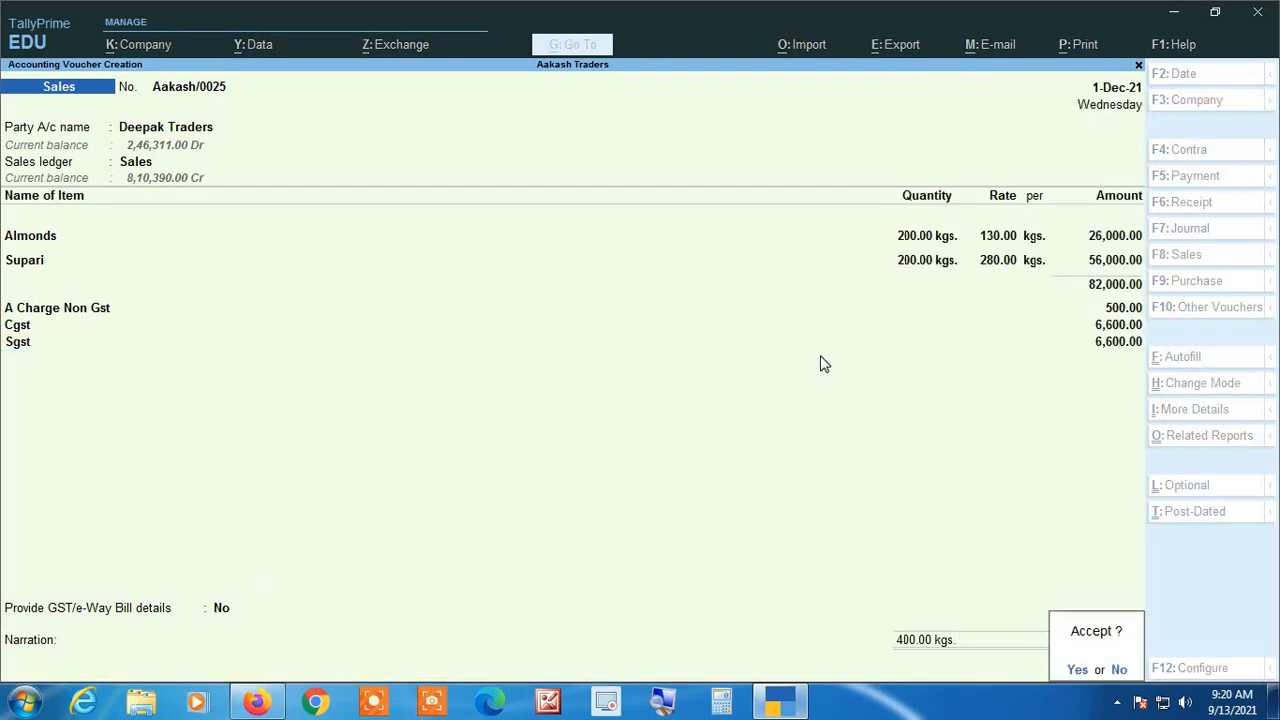
{"action": "key", "text": "Return"}
{"action": "key", "text": "Return"}
{"action": "key", "text": "Return"}
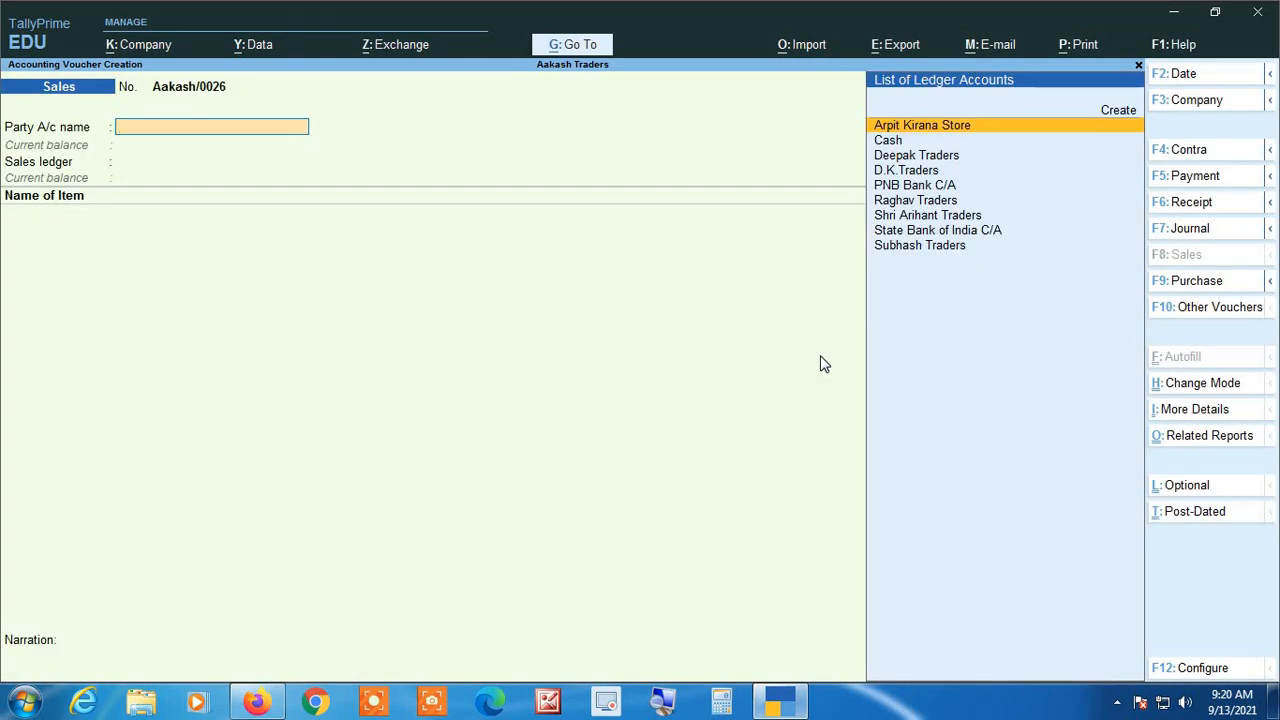
Choose Deepak Traders as the party and Sales as the sales ledger in the new sales voucher.
{"action": "key", "text": "Down"}
{"action": "key", "text": "Down"}
{"action": "key", "text": "Return"}
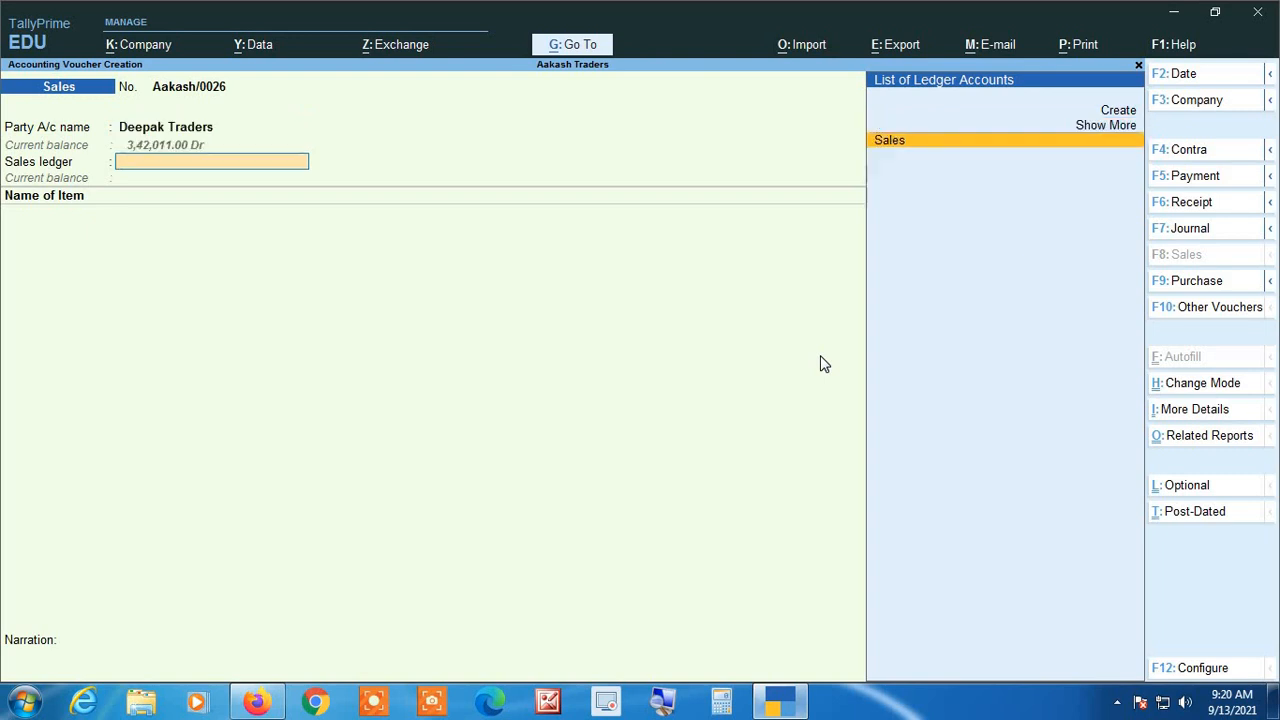
{"action": "key", "text": "Return"}
Add the stock item Almonds with a quantity of 200 kgs at the rate of 130.
{"action": "type", "text": "a"}
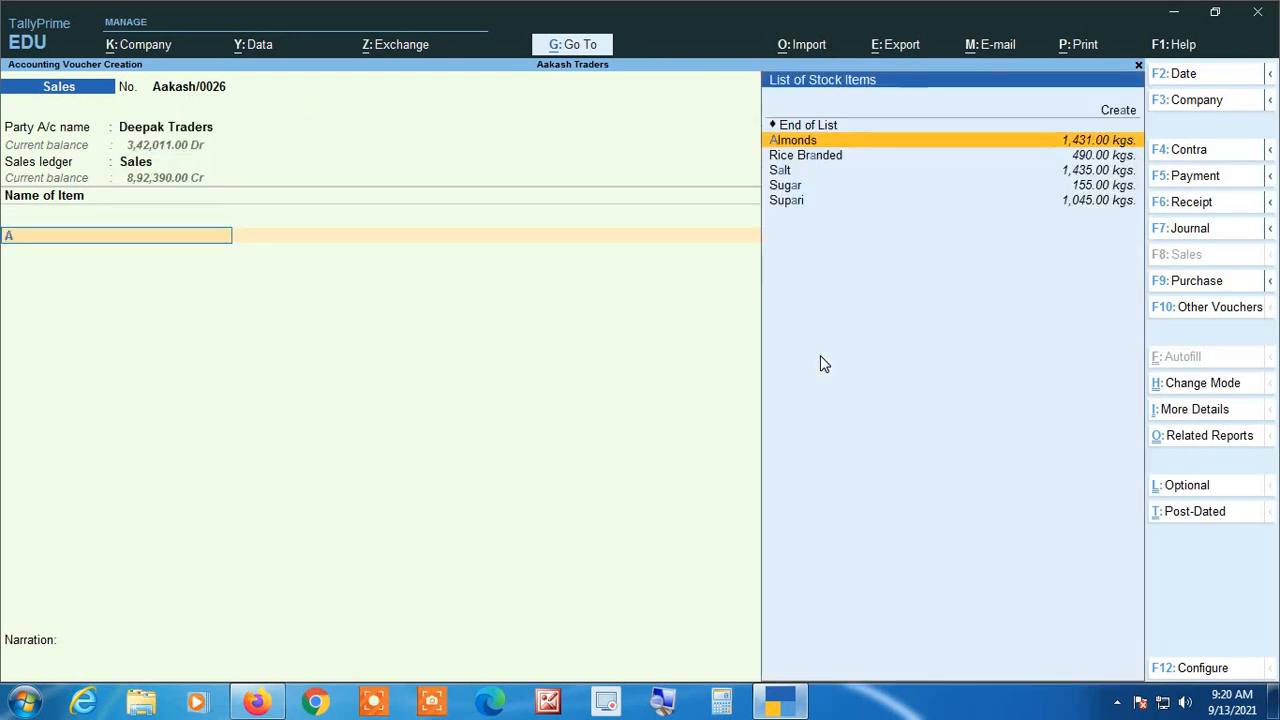
{"action": "key", "text": "Return"}
{"action": "type", "text": "200"}
{"action": "key", "text": "Return"}
{"action": "key", "text": "Return"}
{"action": "key", "text": "Return"}
{"action": "key", "text": "Return"}
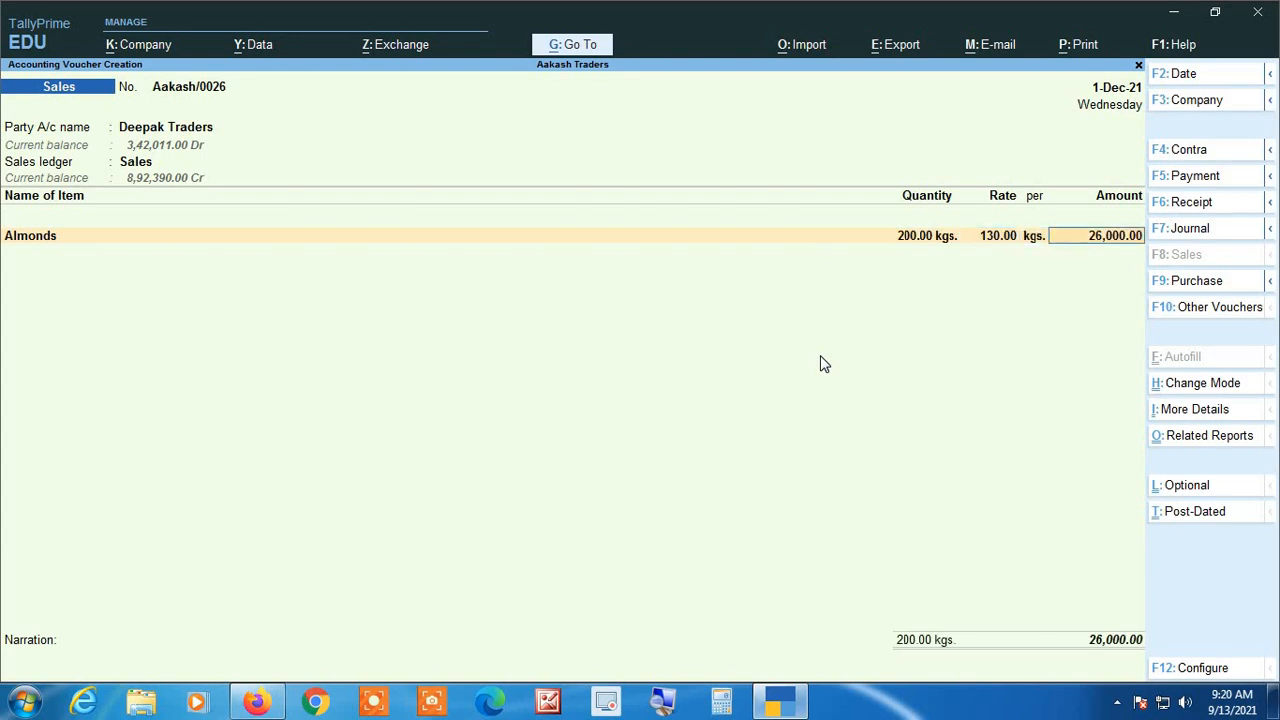
Add the stock item Supari with a quantity of 200 kgs at the rate of 280 and end the item list.
{"action": "type", "text": "Sup"}
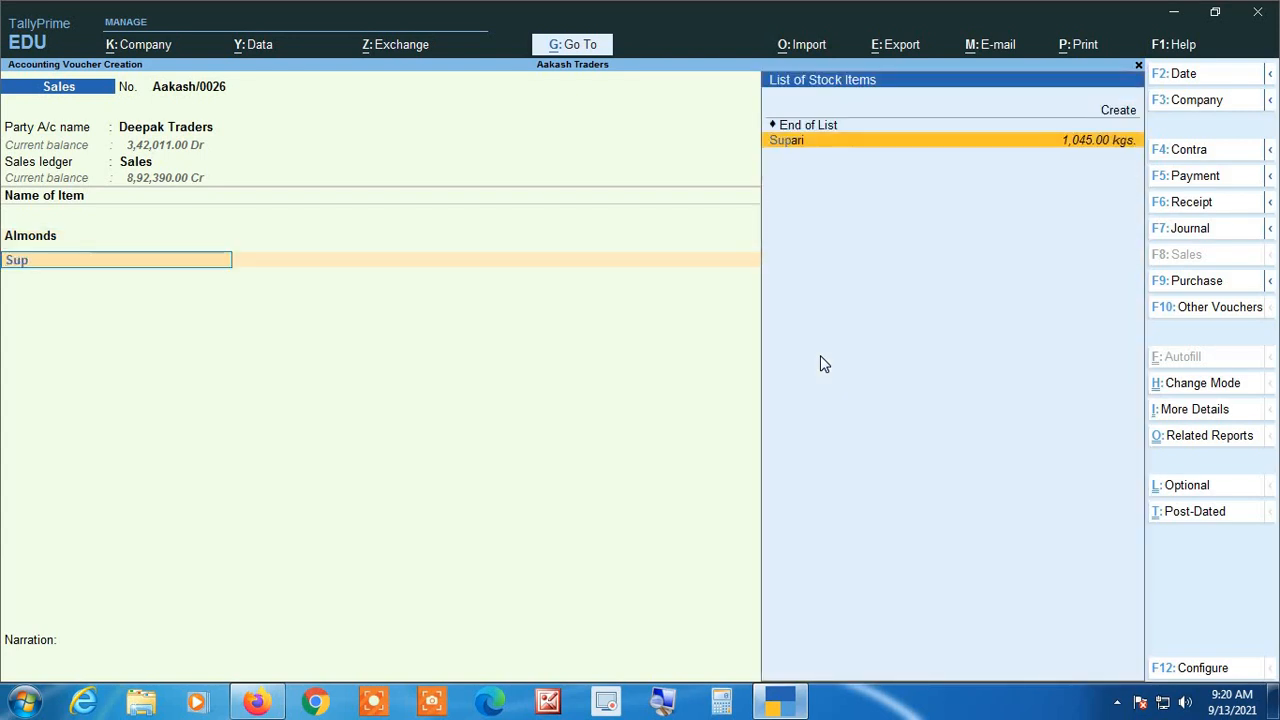
{"action": "key", "text": "Return"}
{"action": "type", "text": "200"}
{"action": "key", "text": "Return"}
{"action": "key", "text": "Return"}
{"action": "key", "text": "Return"}
{"action": "key", "text": "Return"}
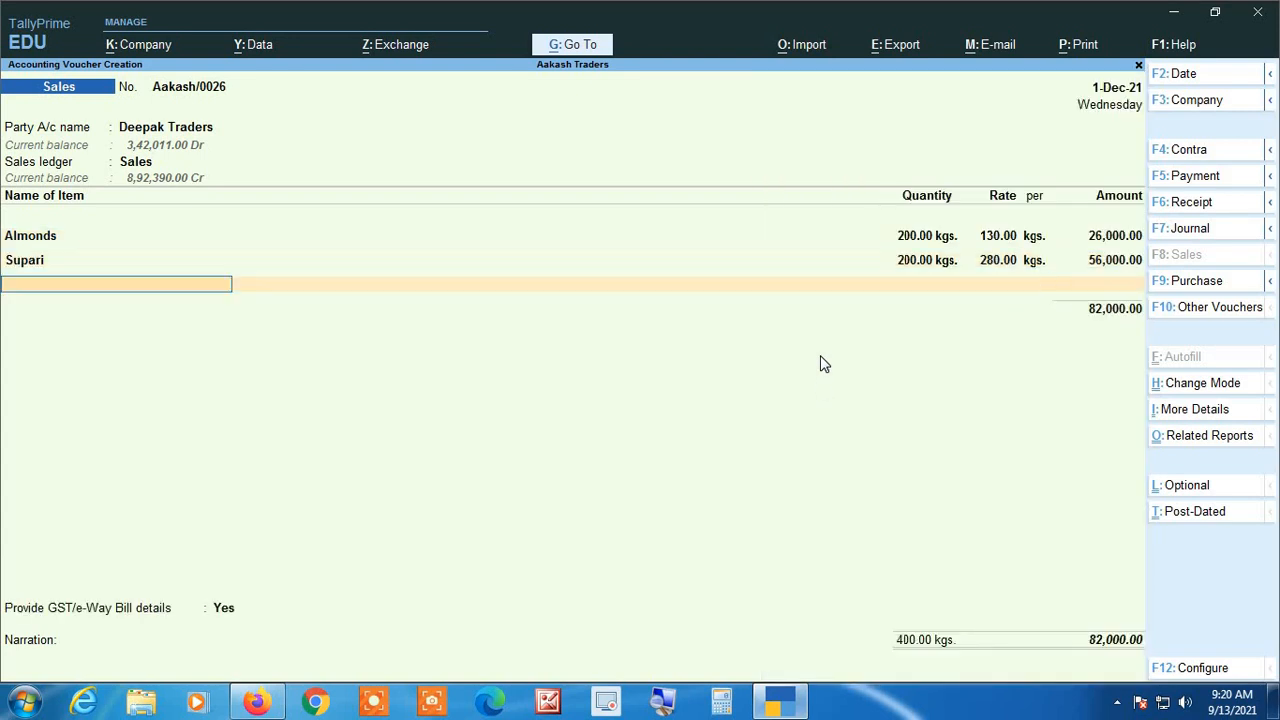
{"action": "key", "text": "Return"}
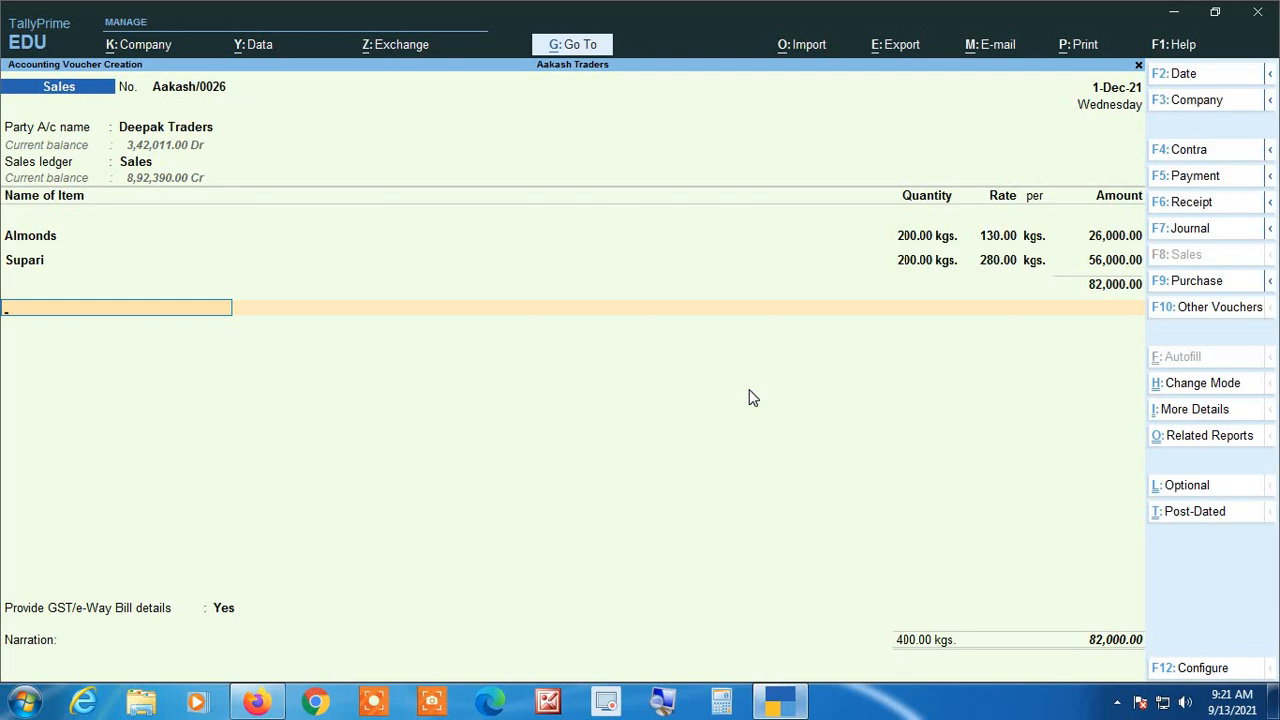
Start a new ledger from within the voucher and name it B Charge @ 18%, leaving the alias empty.
{"action": "key", "text": "ctrl"}
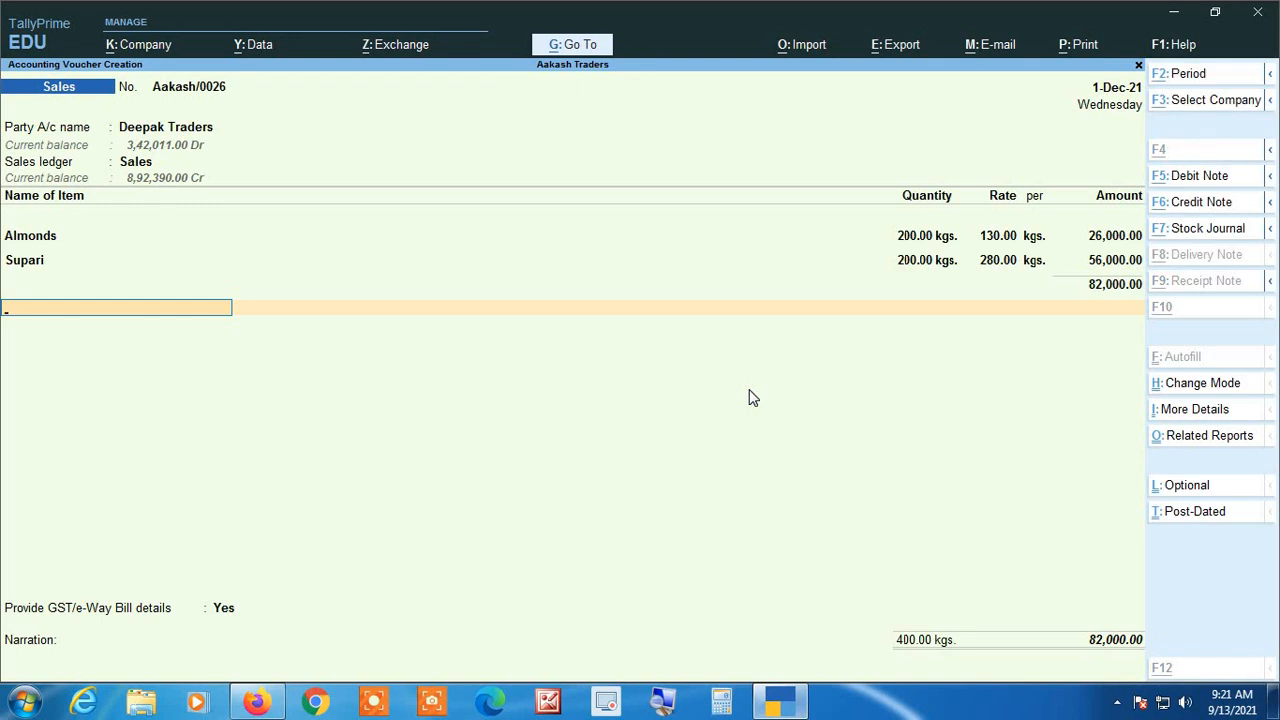
{"action": "key", "text": "alt+c"}
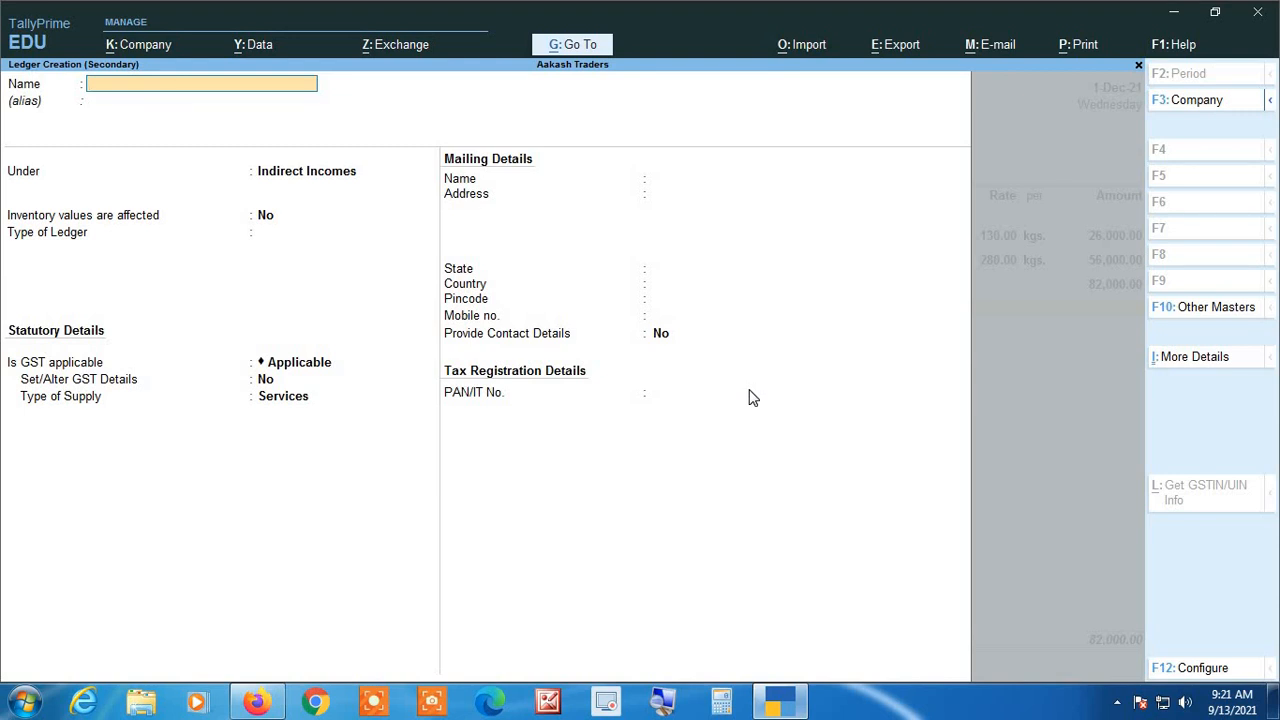
{"action": "type", "text": "B Charge"}
{"action": "type", "text": "@ 18%"}
{"action": "left_click", "coordinate": [662, 703]}
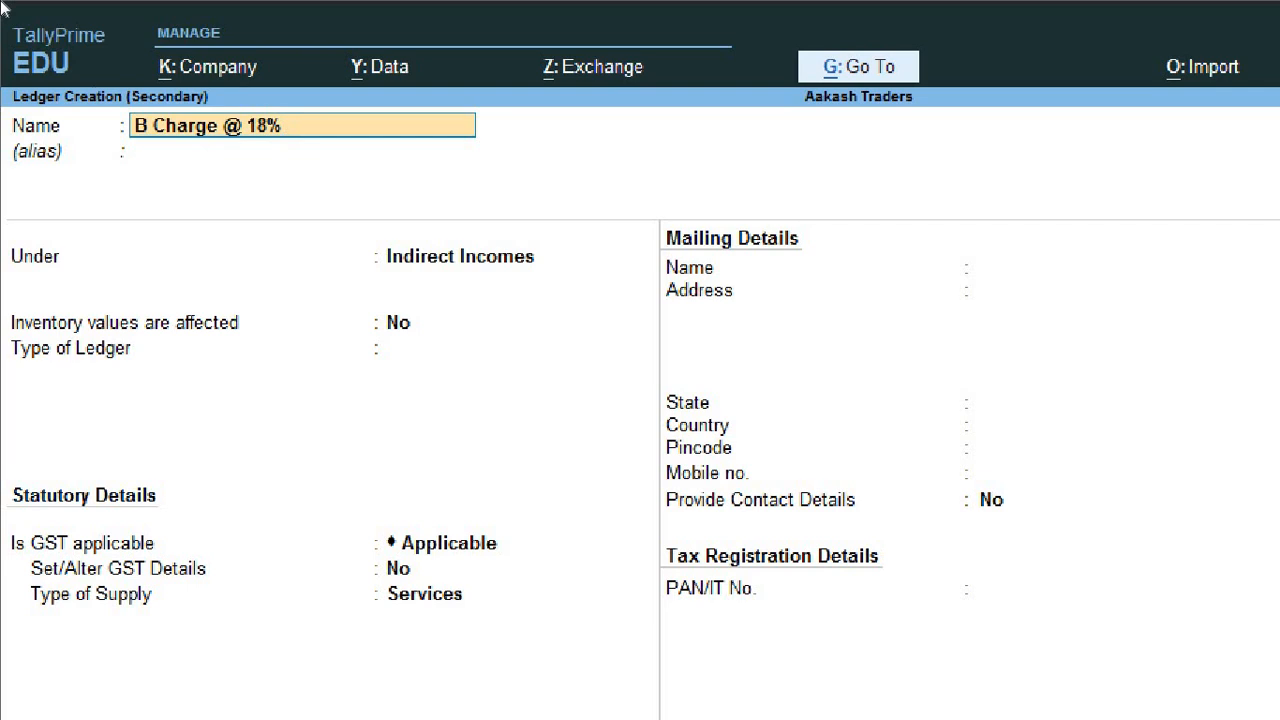
{"action": "key", "text": "Return"}
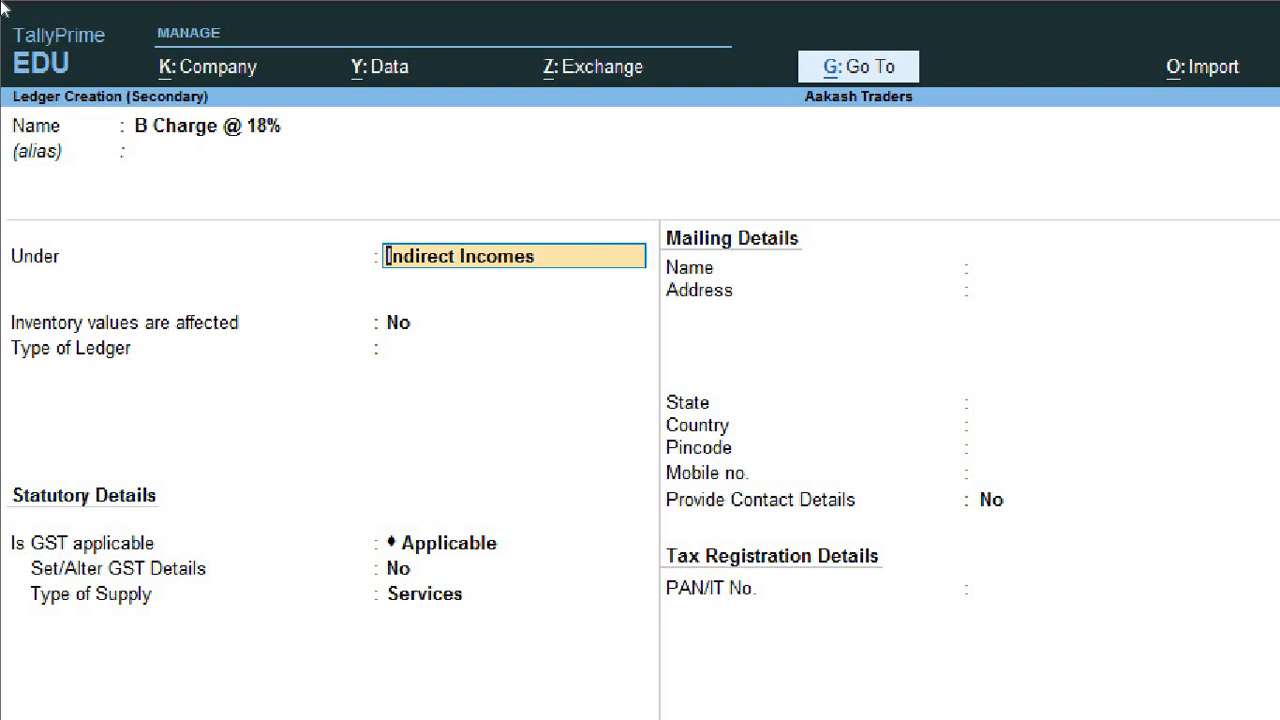
Keep the ledger under Indirect Incomes with inventory values not affected, and set its type of ledger to Not Applicable.
{"action": "key", "text": "Return"}
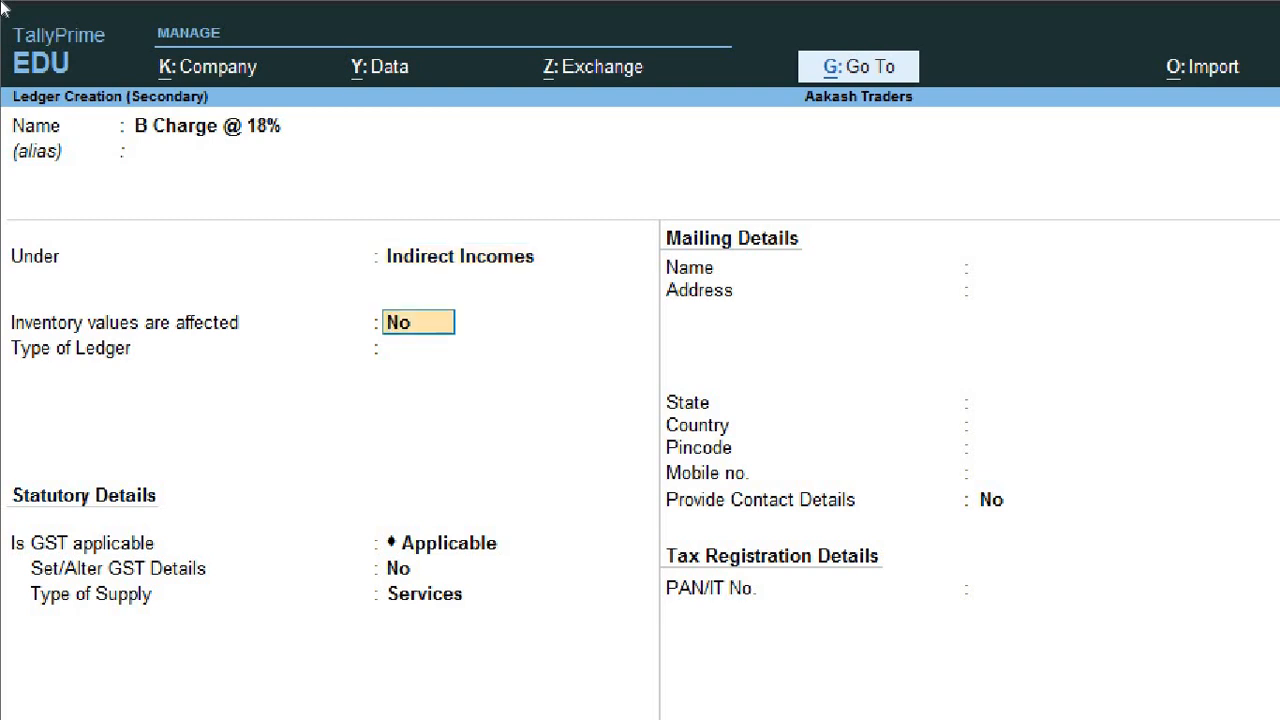
{"action": "key", "text": "Return"}
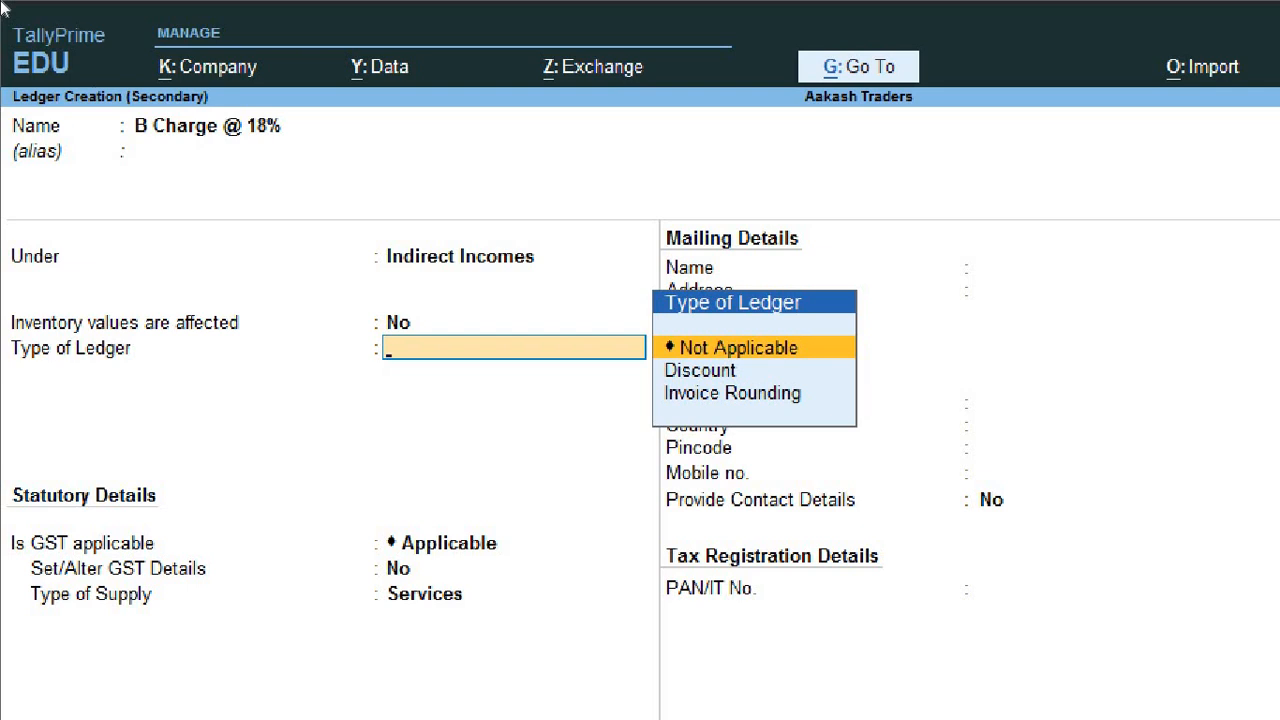
{"action": "key", "text": "Return"}
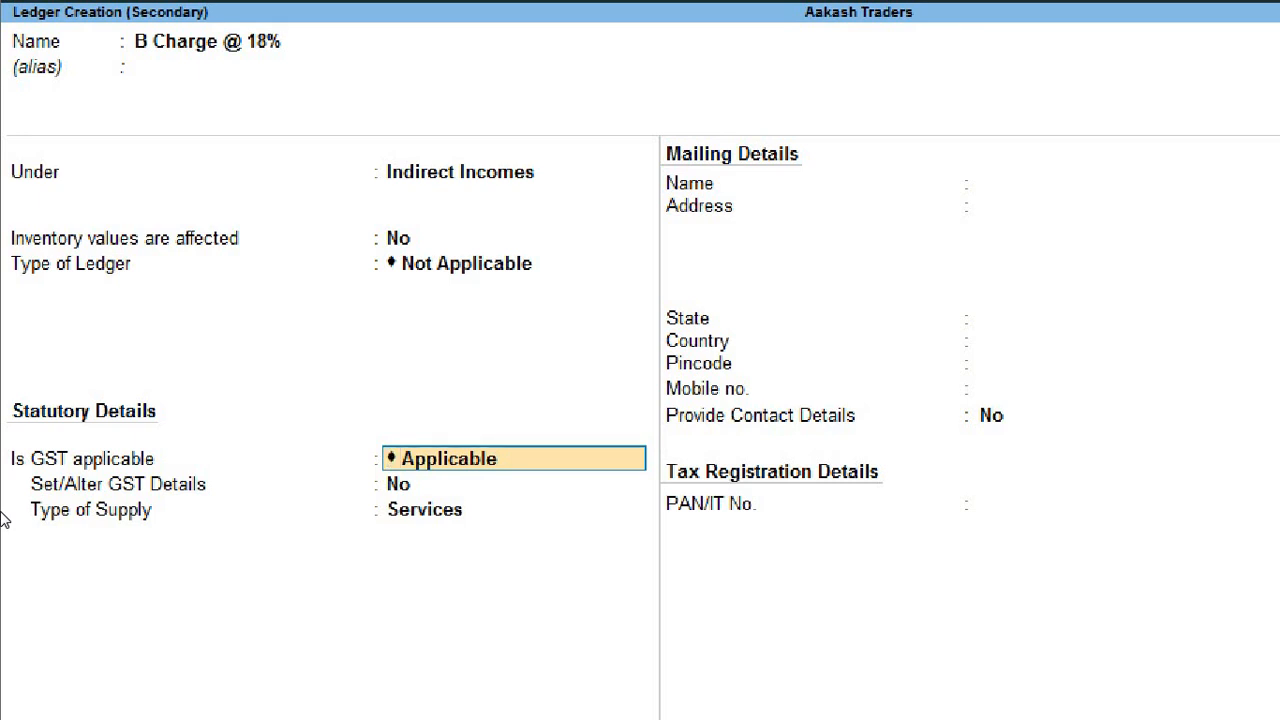
Keep GST as Applicable for the ledger and set Set/Alter GST Details to Yes to open its GST details.
{"action": "key", "text": "Return"}
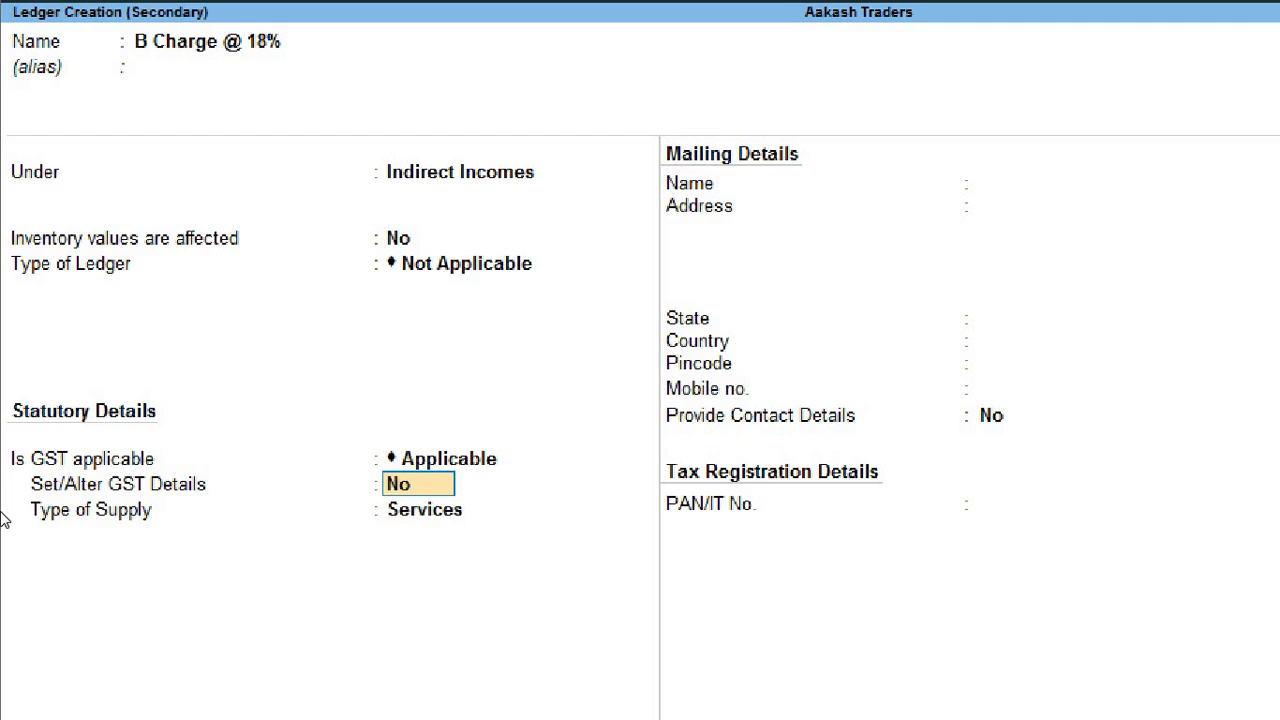
{"action": "type", "text": "yes"}
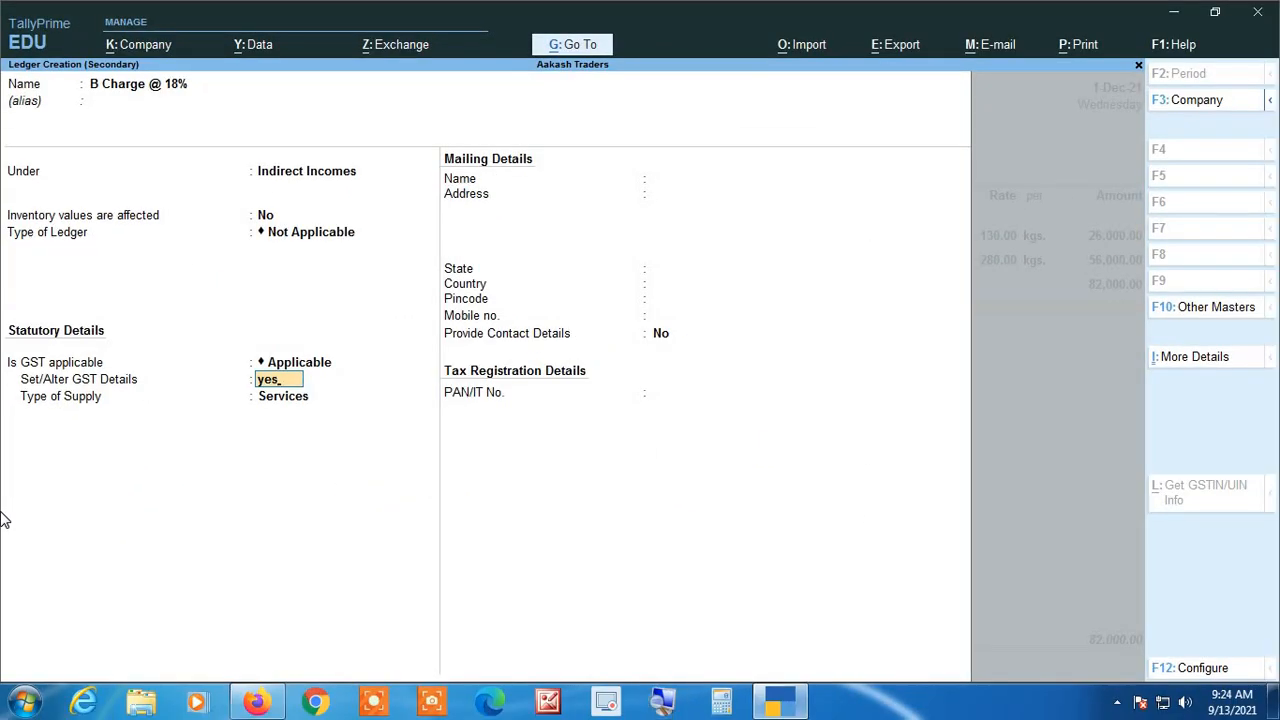
{"action": "key", "text": "Return"}
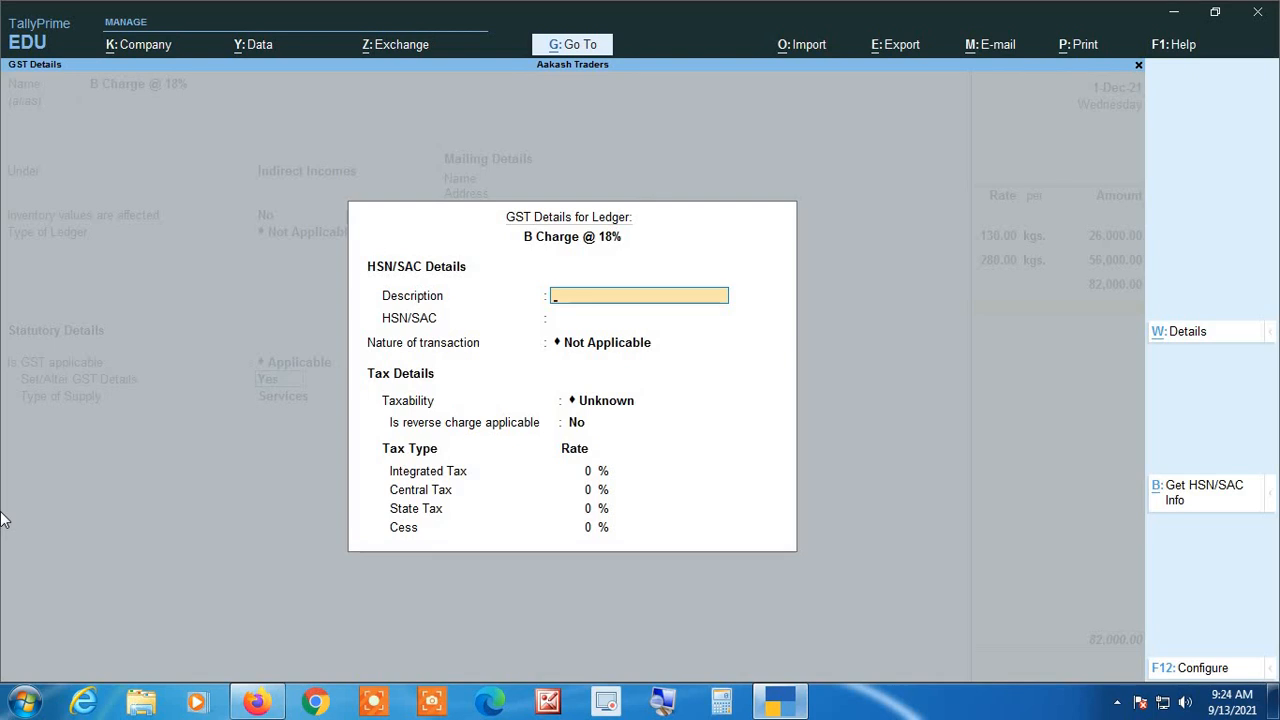
Leave the description and HSN/SAC empty, keep the nature of transaction Not Applicable, and set the taxability to Taxable.
{"action": "left_click", "coordinate": [660, 706]}
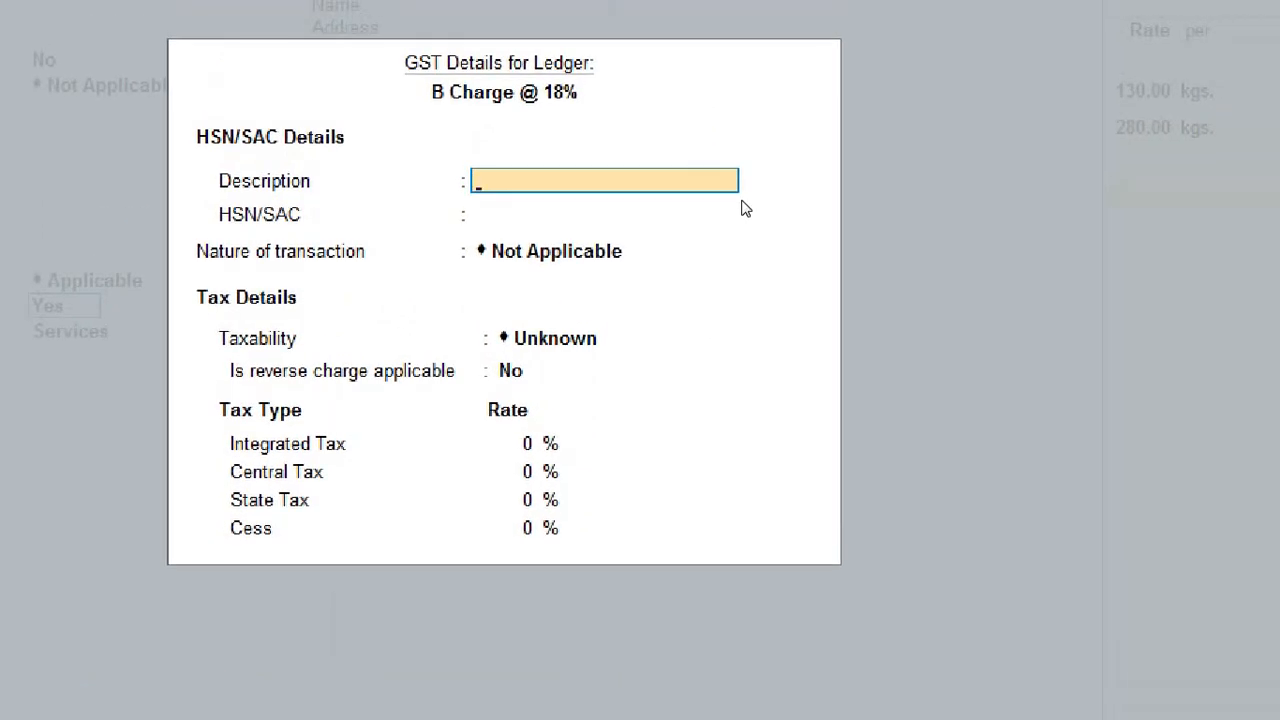
{"action": "key", "text": "Return"}
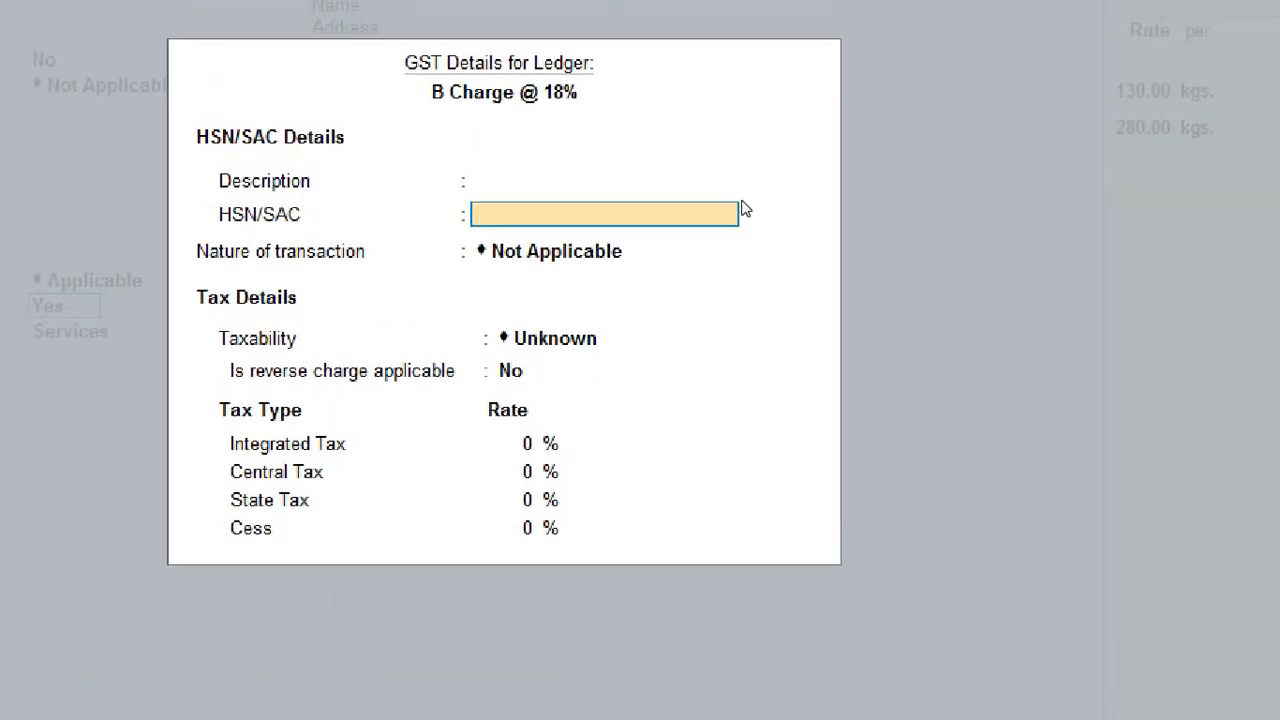
{"action": "key", "text": "Return"}
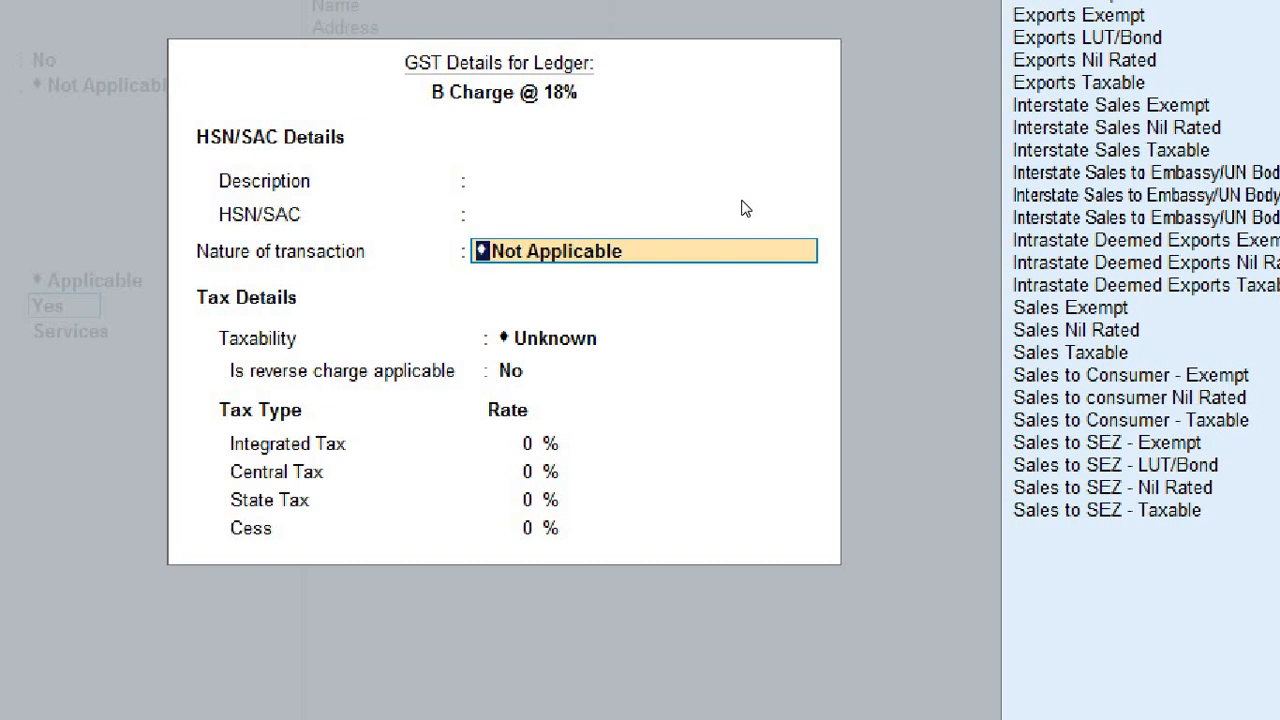
{"action": "key", "text": "Return"}
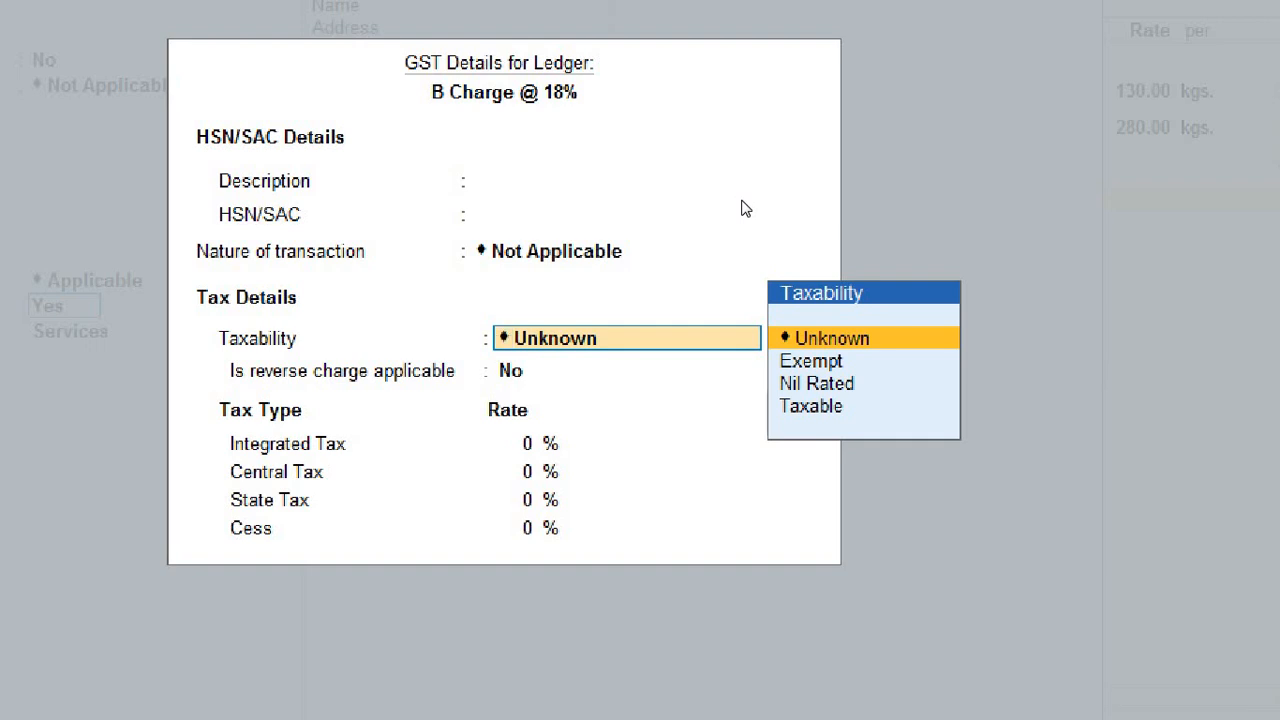
{"action": "key", "text": "Down"}
{"action": "key", "text": "Down"}
{"action": "key", "text": "Down"}
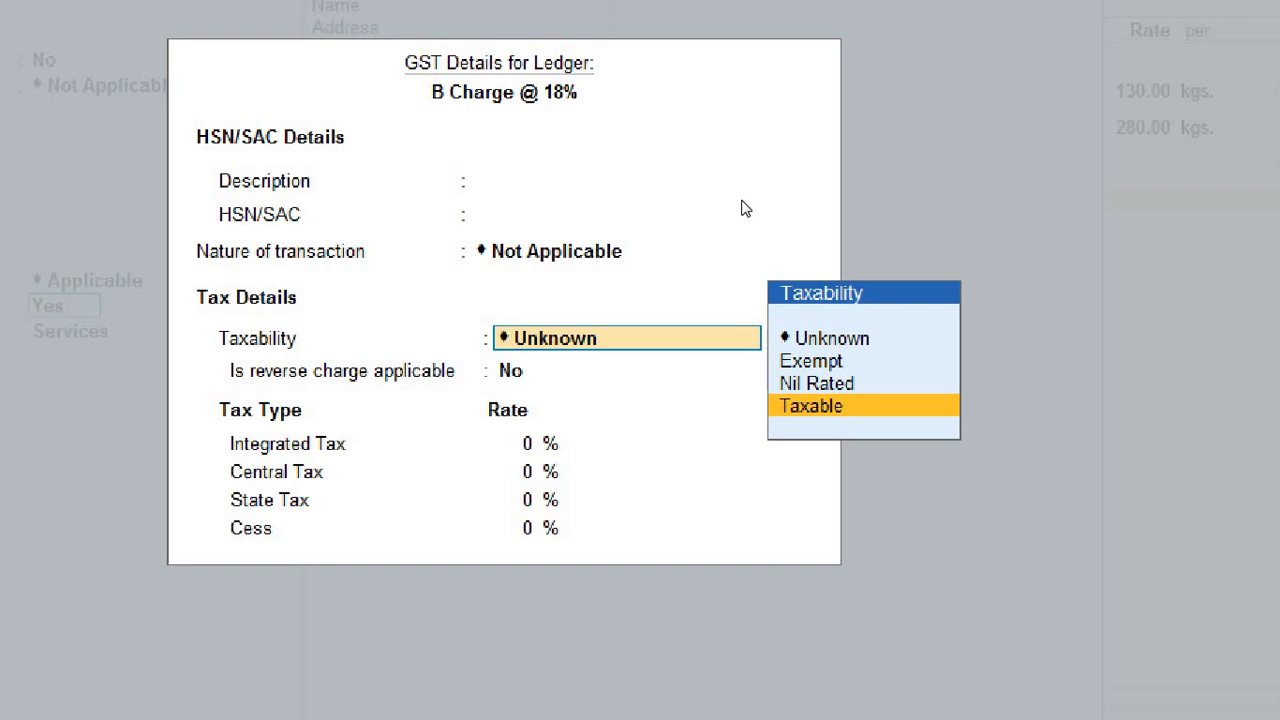
{"action": "key", "text": "Return"}
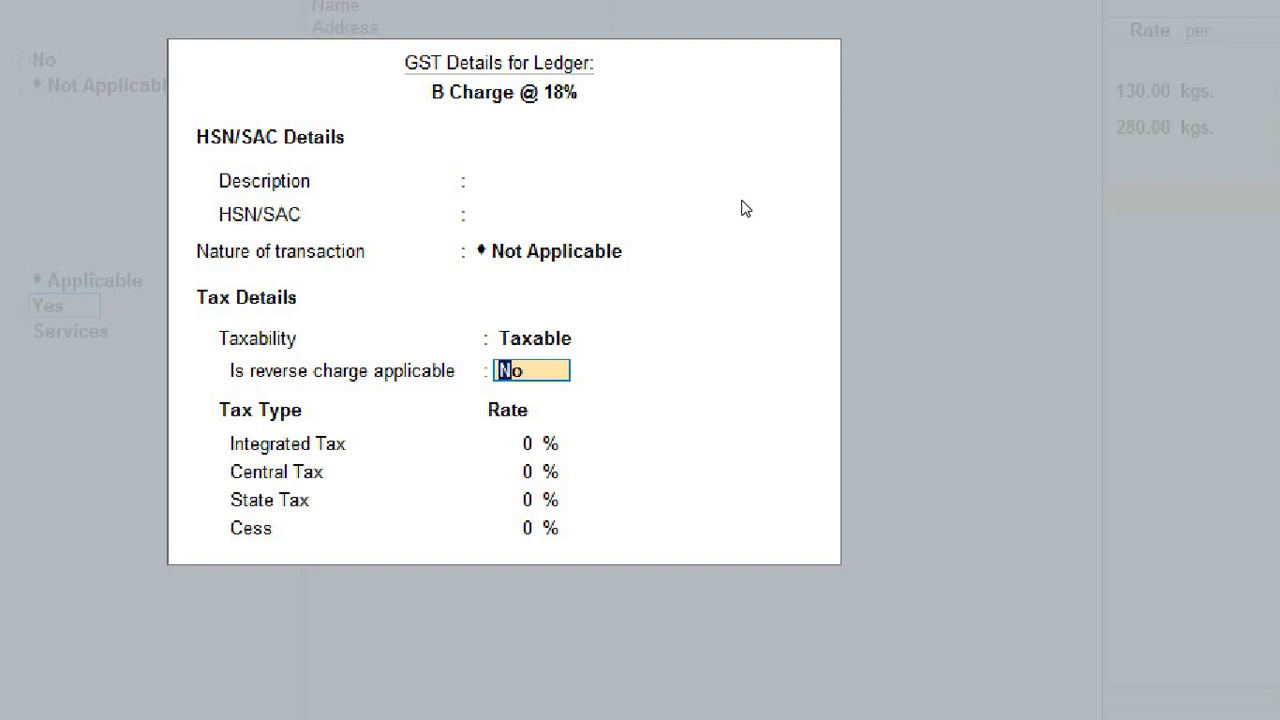
Keep reverse charge at No and set the integrated tax rate to 18%, accepting 9% central tax, 9% state tax and 0% cess.
{"action": "key", "text": "Return"}
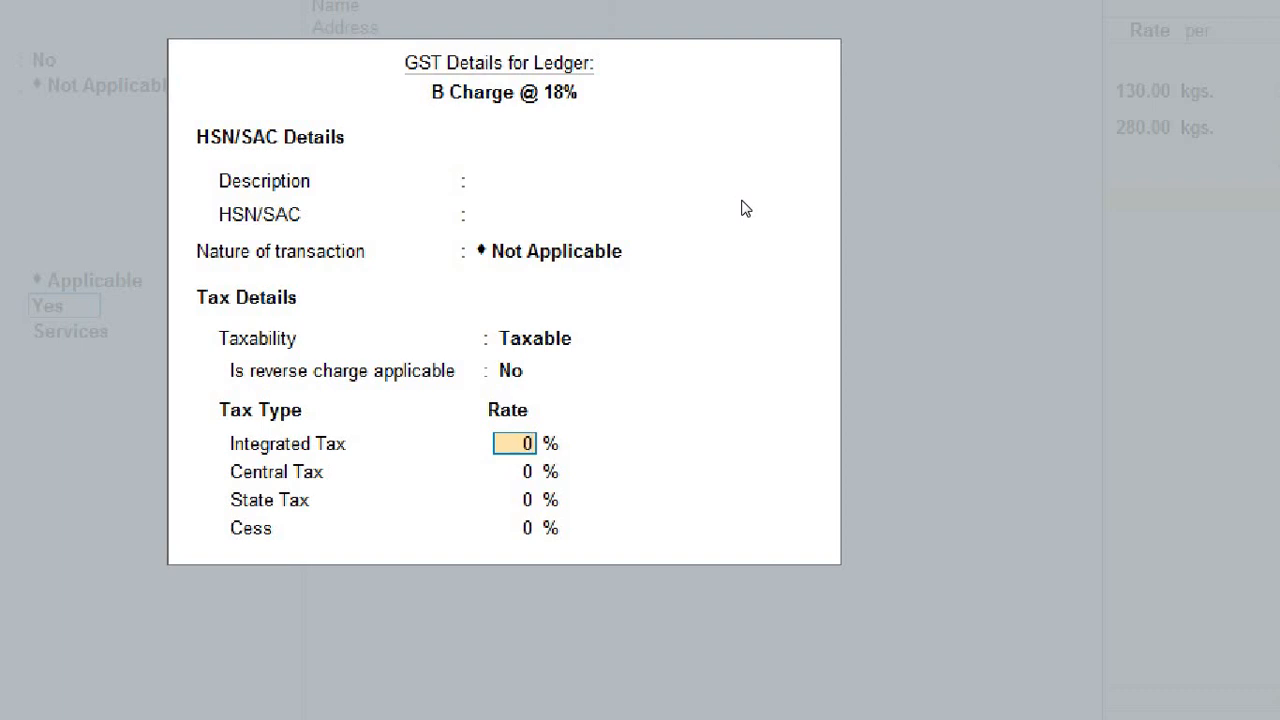
{"action": "type", "text": "18"}
{"action": "key", "text": "Return"}
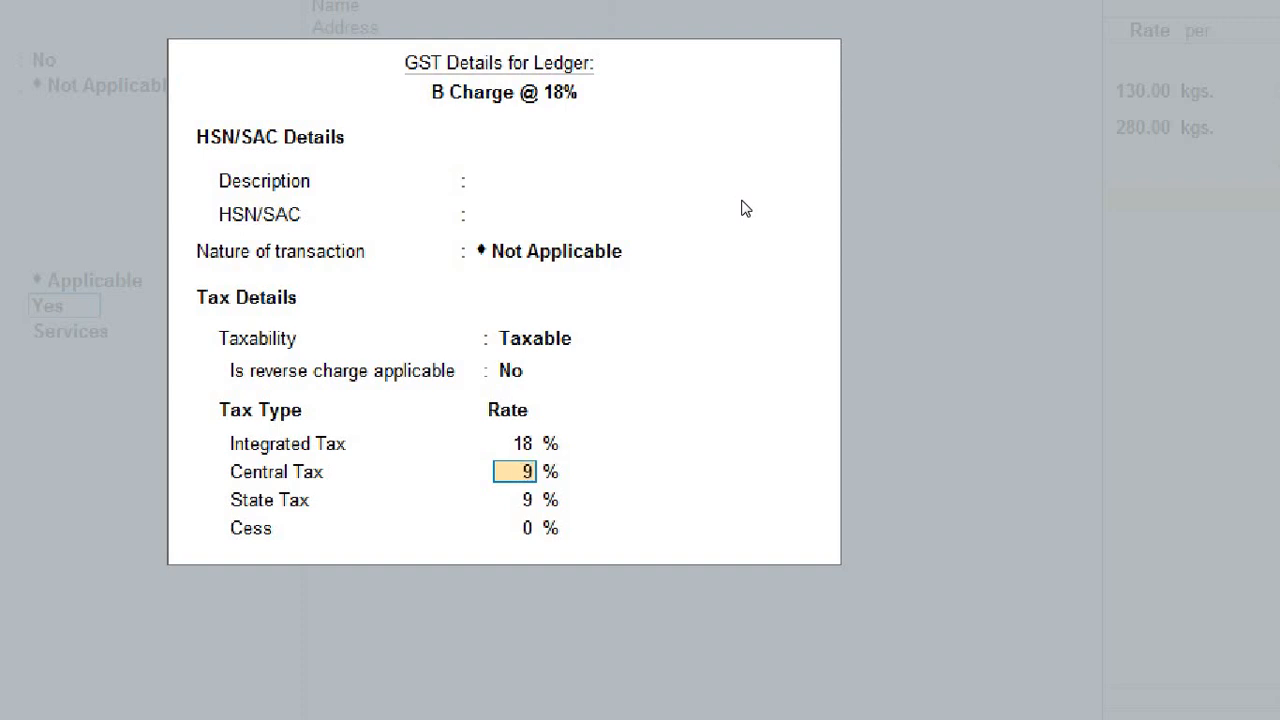
{"action": "key", "text": "Return"}
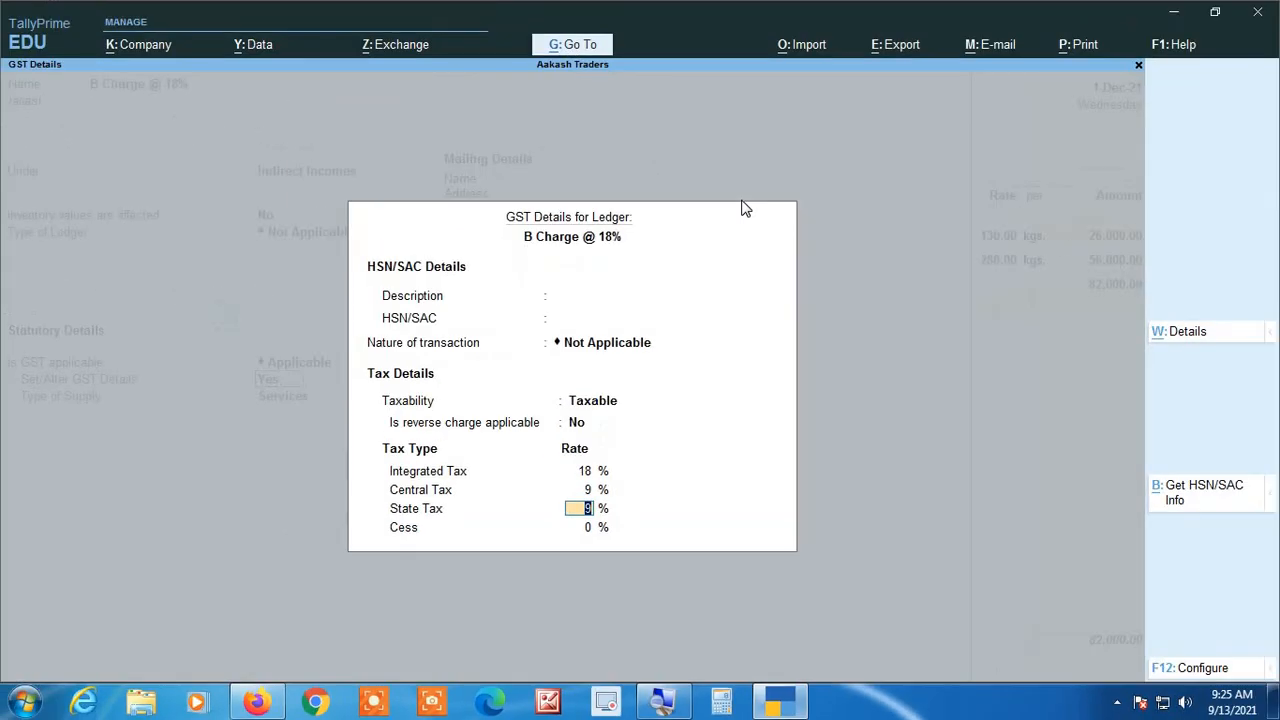
{"action": "key", "text": "Return"}
{"action": "key", "text": "Return"}
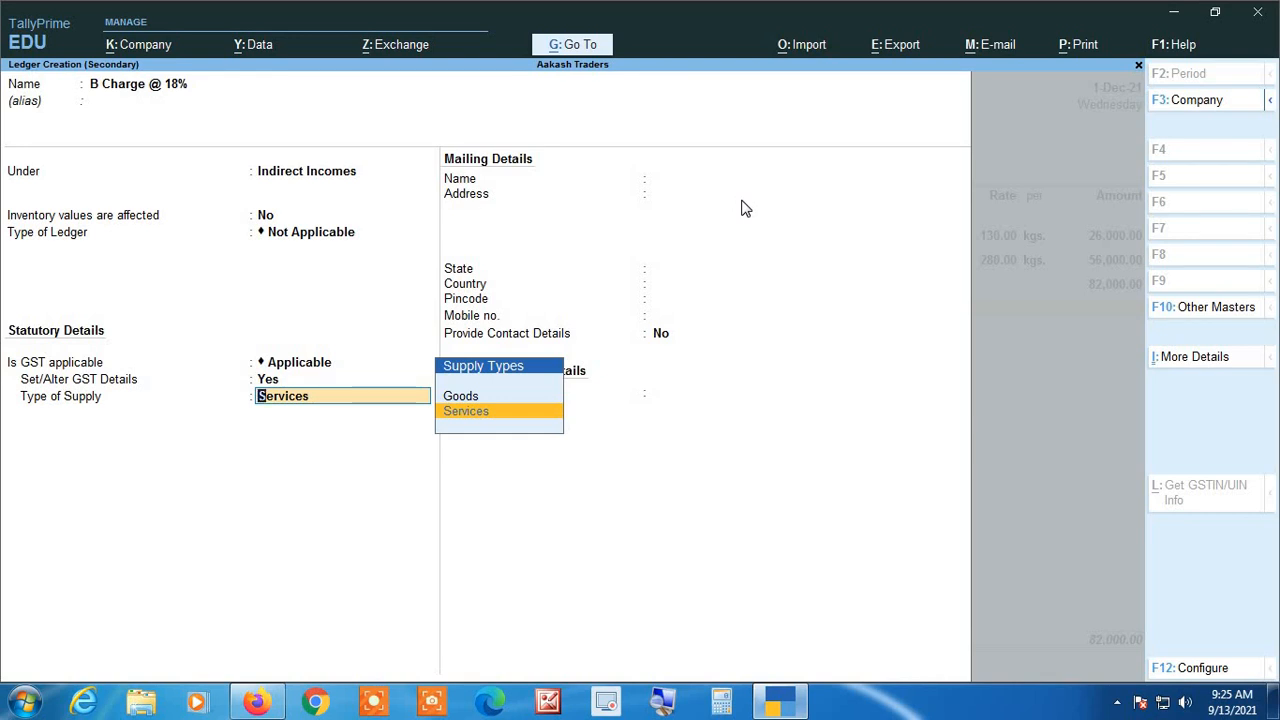
Keep the type of supply as Services and save the B Charge @ 18% ledger.
{"action": "key", "text": "Return"}
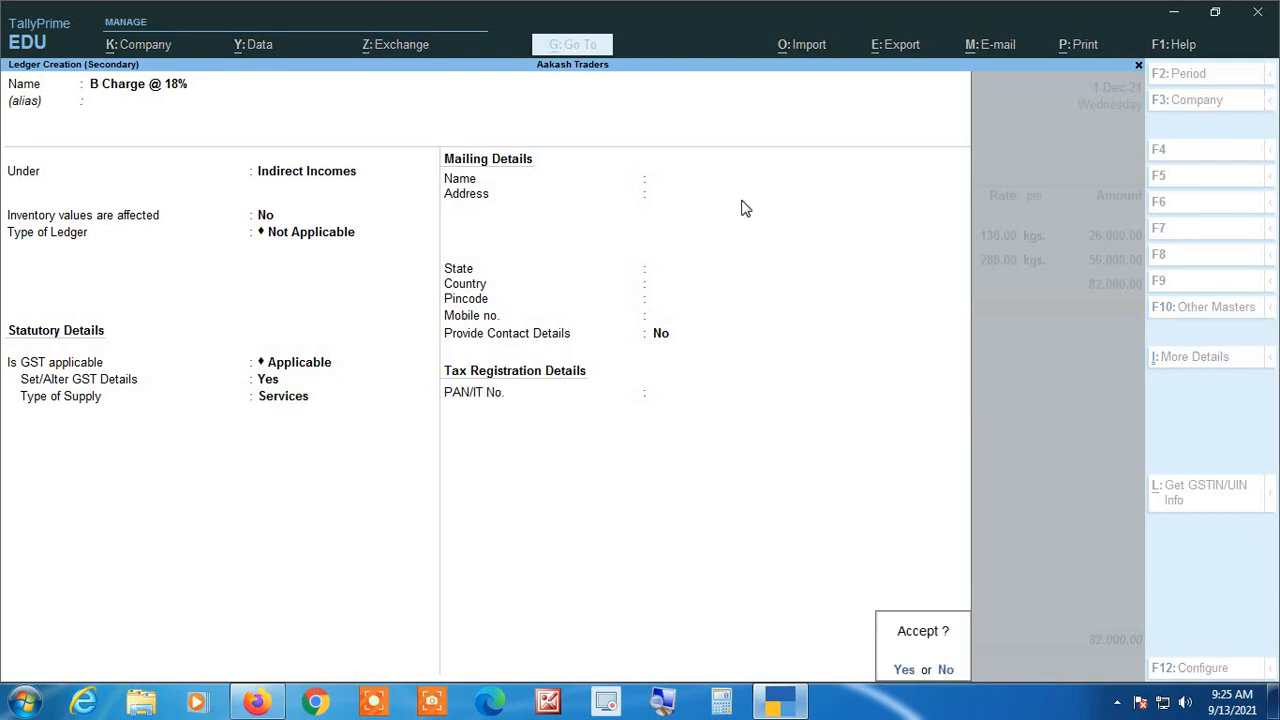
{"action": "key", "text": "Return"}
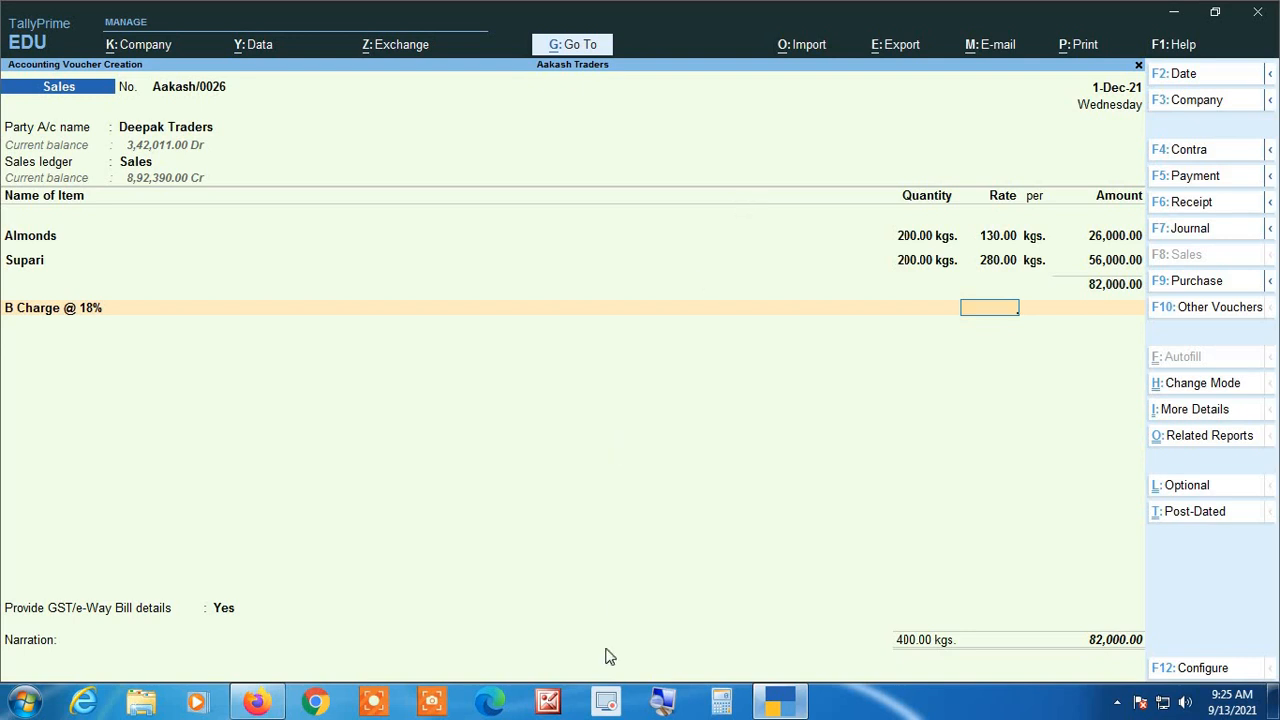
Try a 1% rate on the B Charge @ 18% line and clear it again.
{"action": "left_click", "coordinate": [658, 703]}
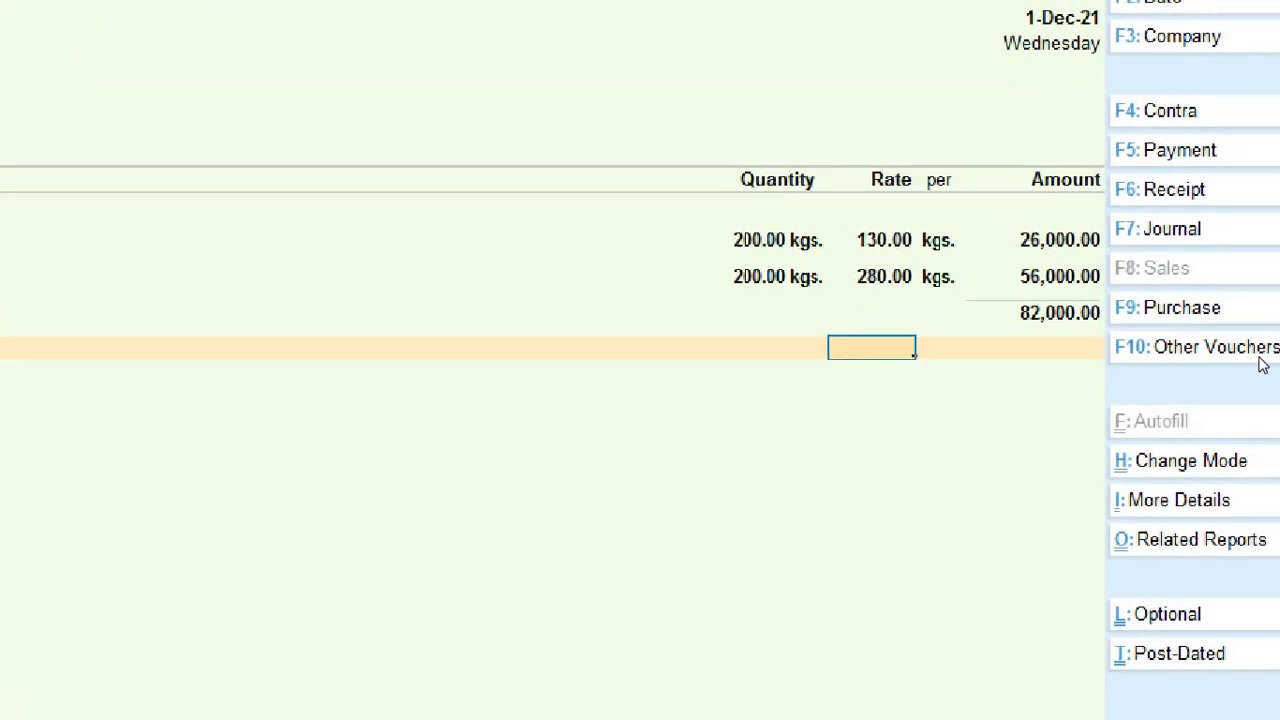
{"action": "type", "text": "1"}
{"action": "key", "text": "Return"}
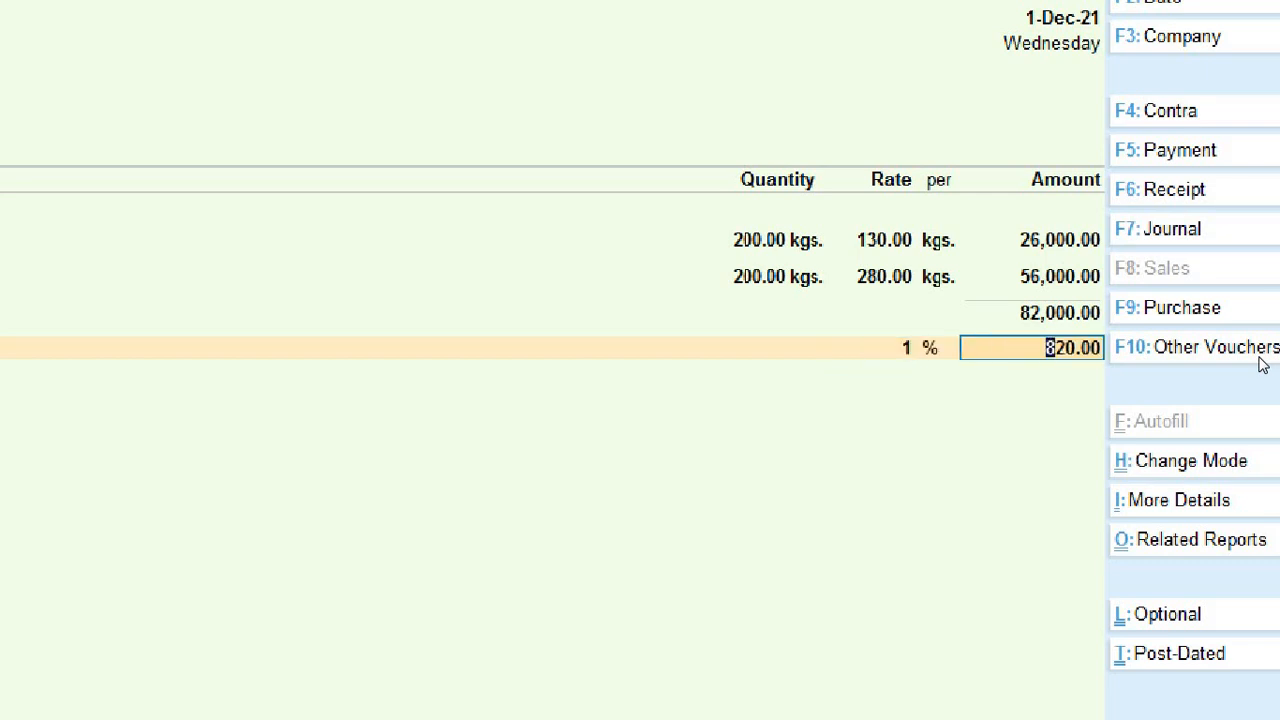
{"action": "key", "text": "BackSpace"}
{"action": "key", "text": "BackSpace"}
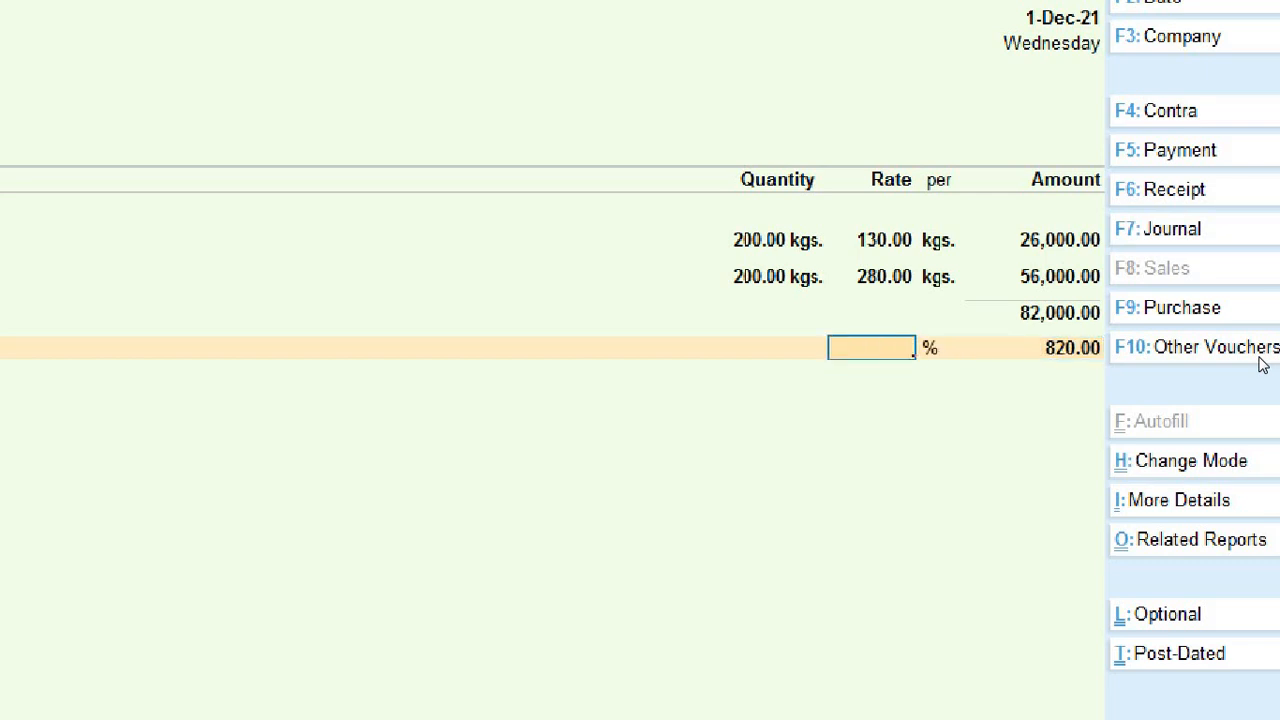
Leave the rate of the B Charge @ 18% line empty and enter an amount of 500.
{"action": "key", "text": "Return"}
{"action": "type", "text": "5"}
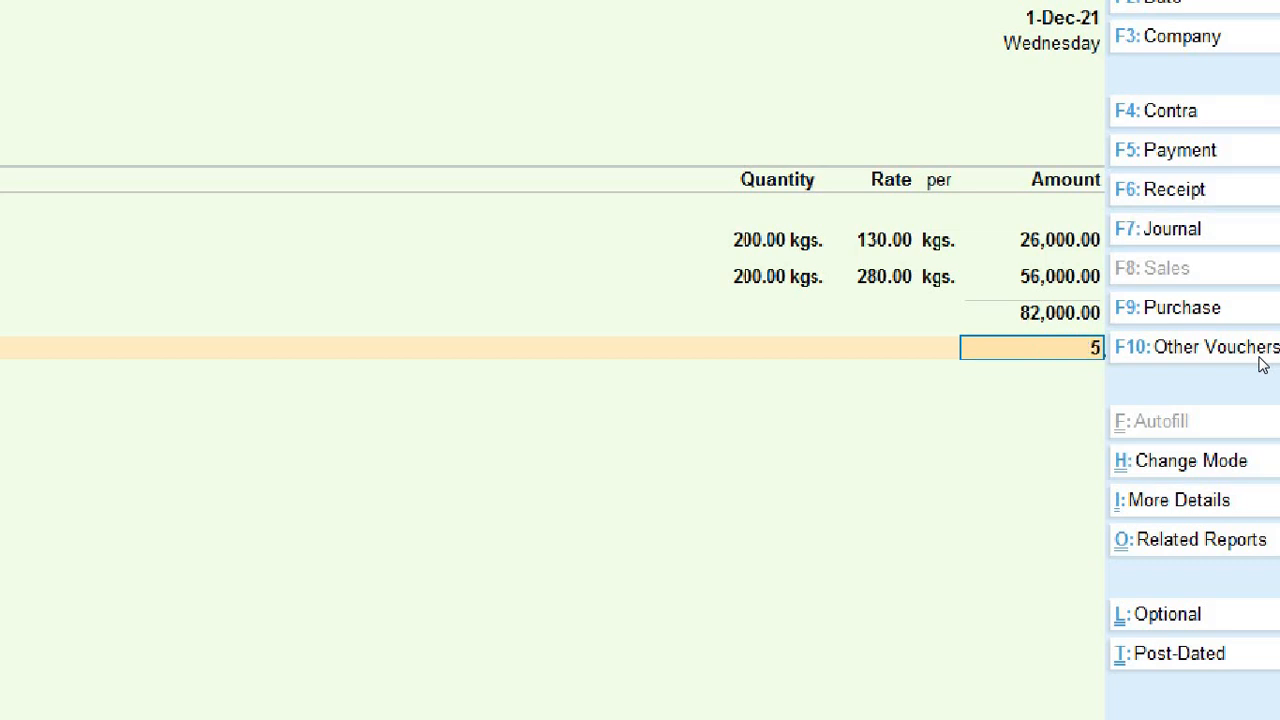
{"action": "type", "text": "00"}
{"action": "key", "text": "Return"}
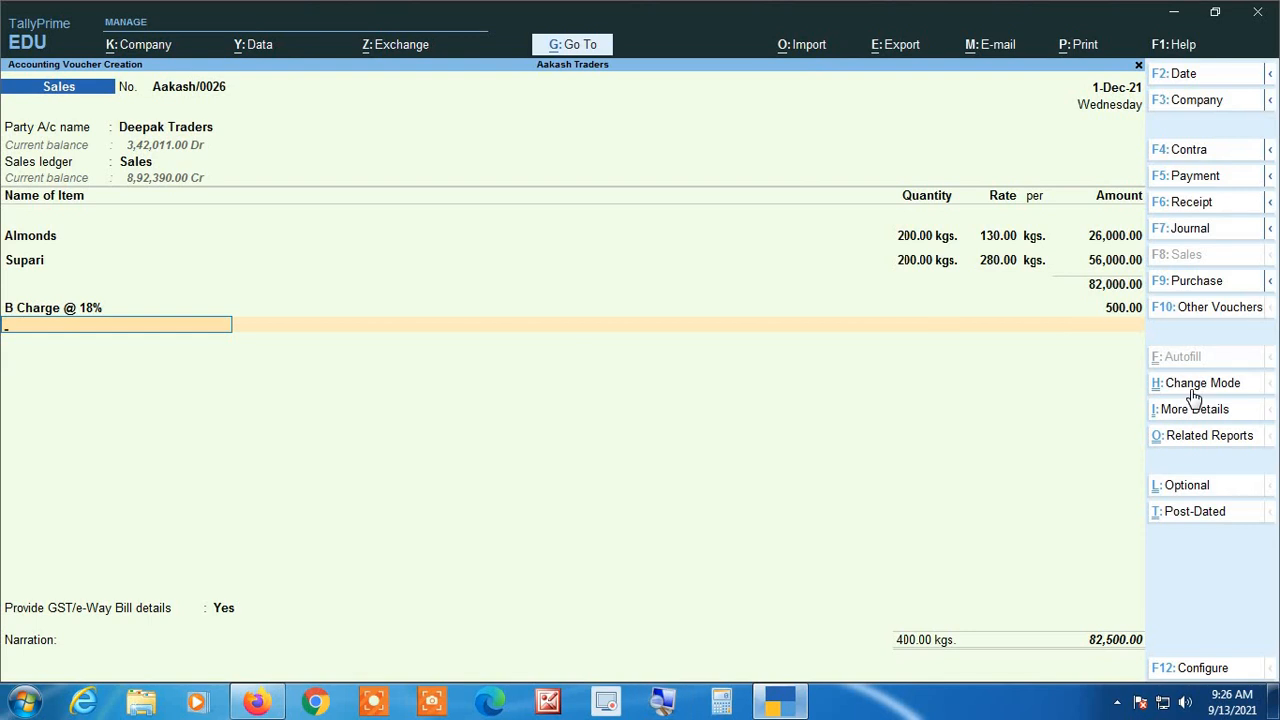
Add the Cgst and Sgst ledgers below the B Charge line, accepting their calculated amounts.
{"action": "type", "text": "cg"}
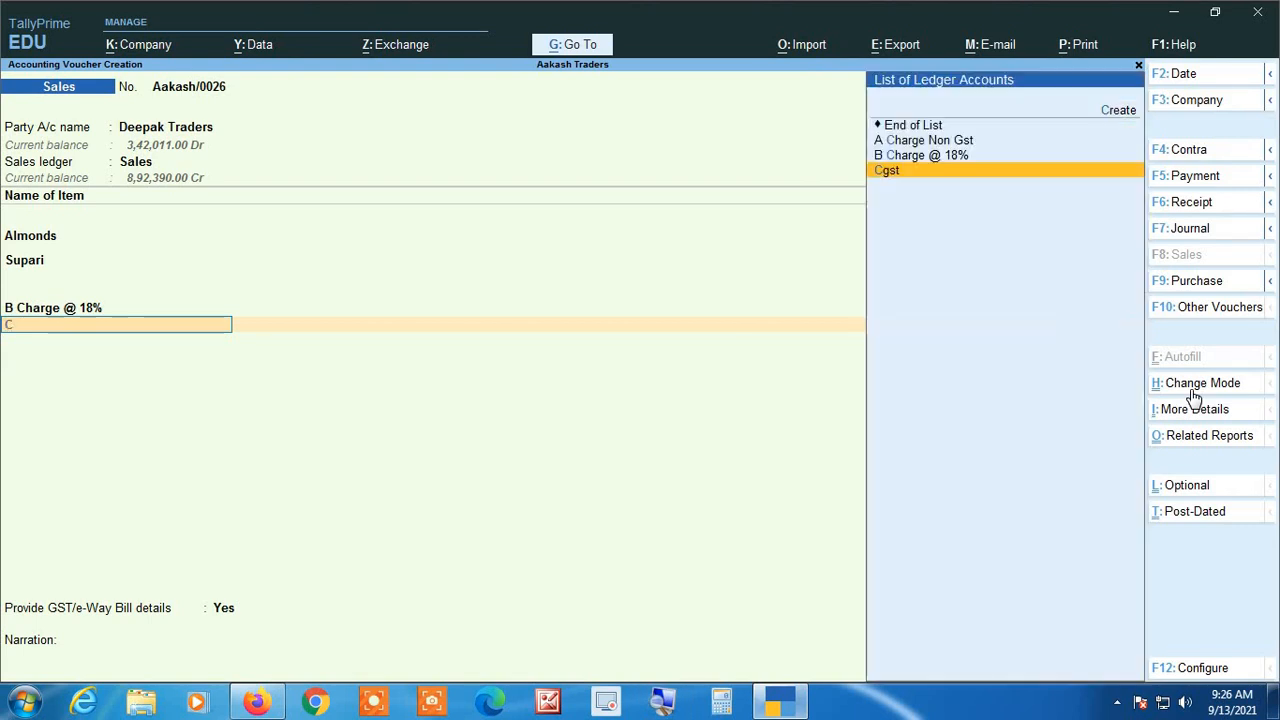
{"action": "key", "text": "Return"}
{"action": "key", "text": "Return"}
{"action": "type", "text": "sg"}
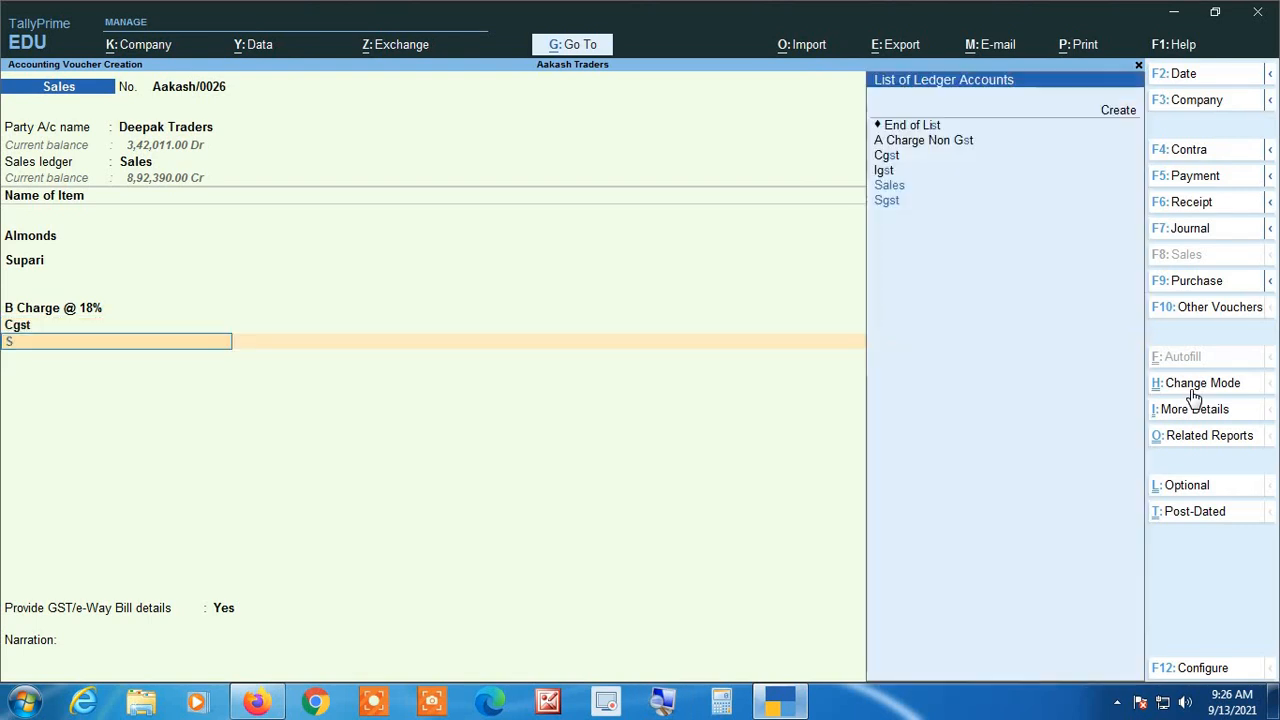
{"action": "key", "text": "Return"}
{"action": "key", "text": "Return"}
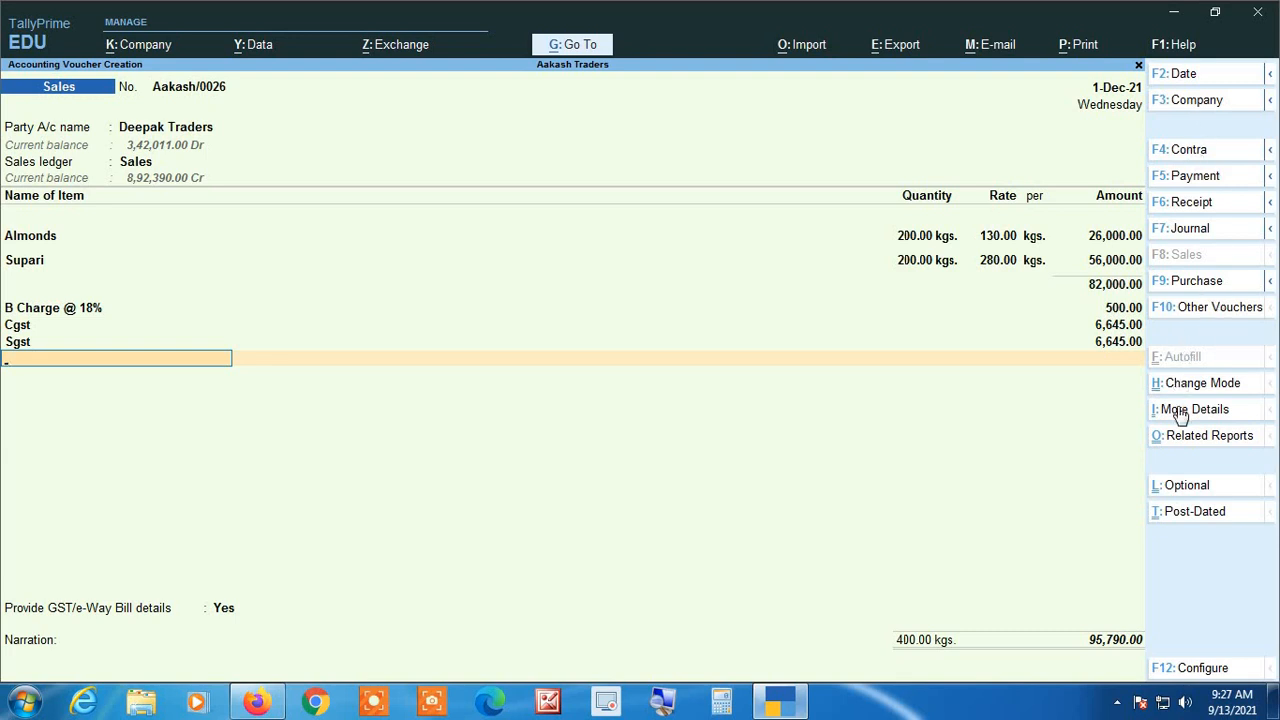
Open the GST - Tax Analysis related report for the voucher and switch it to the detailed breakdown.
{"action": "left_click", "coordinate": [1199, 440]}
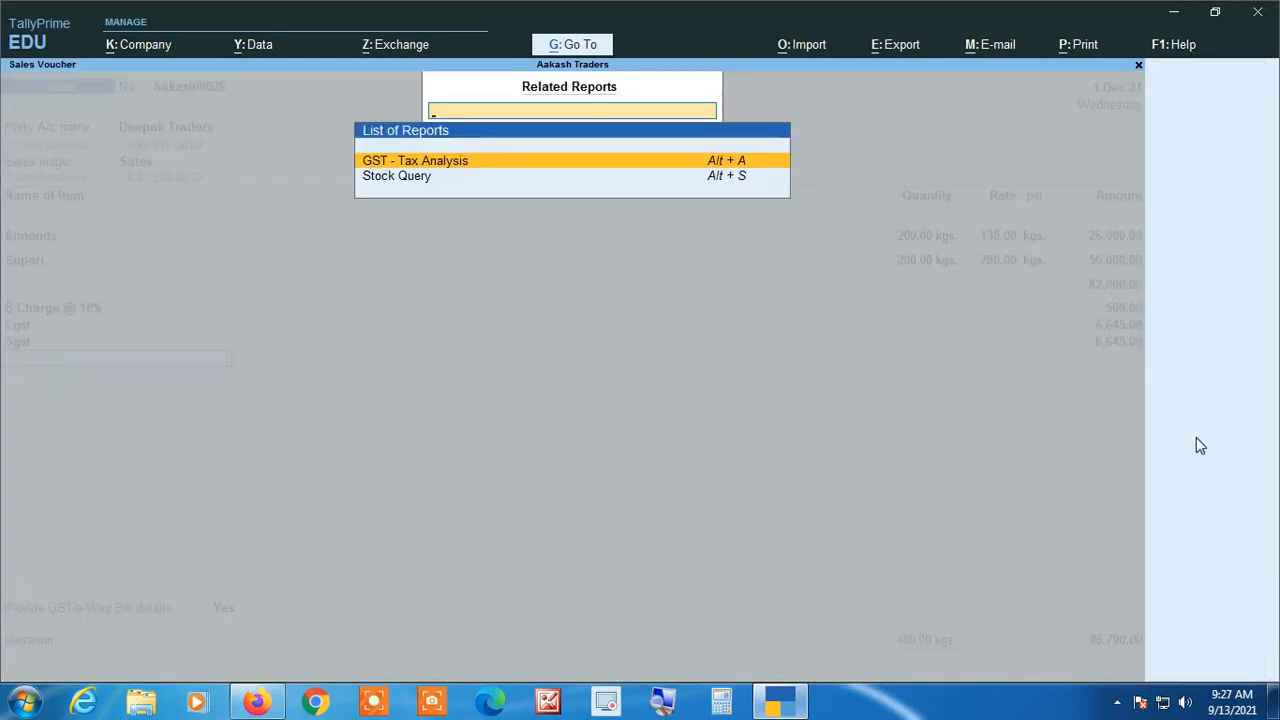
{"action": "key", "text": "Return"}
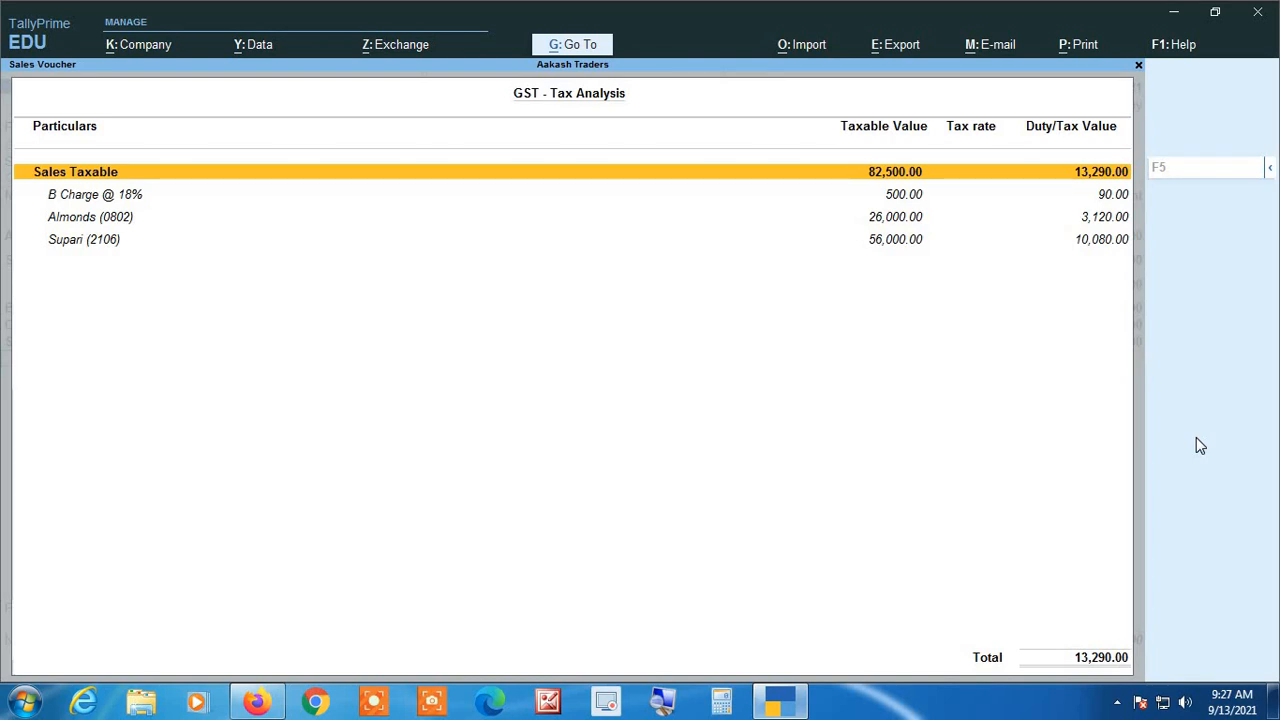
{"action": "key", "text": "F5"}
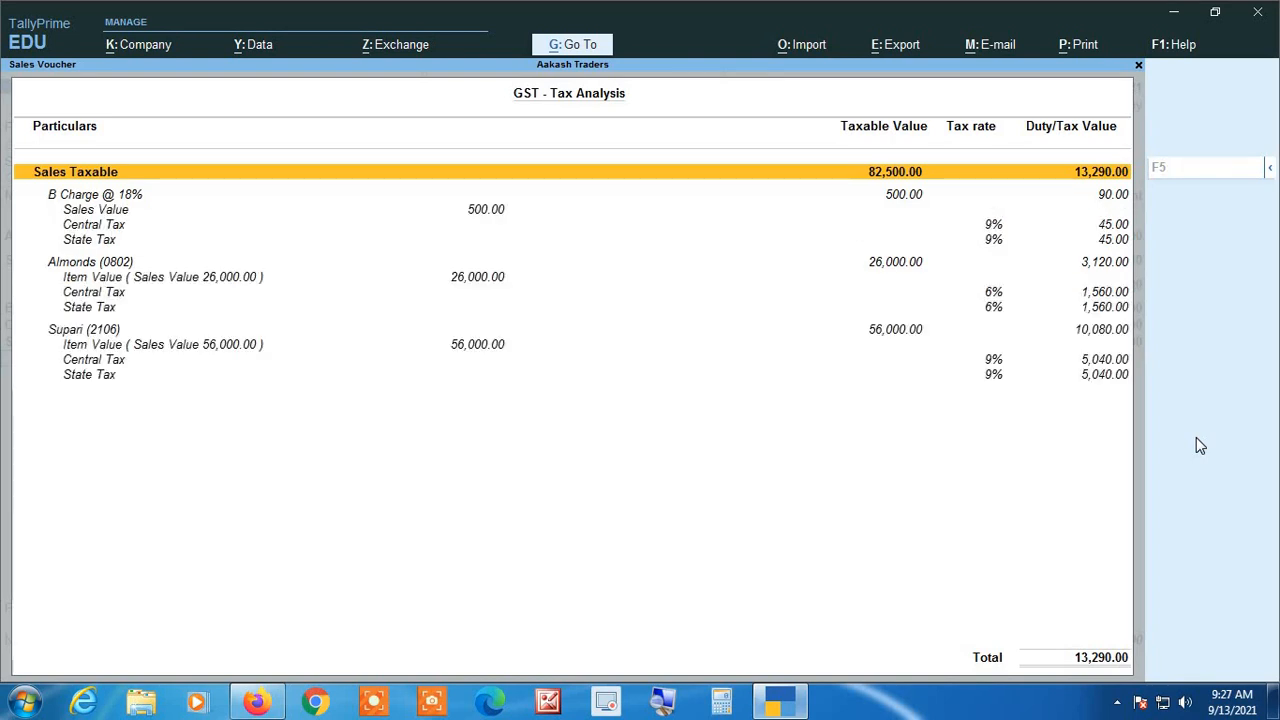
Examine the taxable value, tax rates and tax amounts of the B Charge line in the tax analysis, and return to the voucher.
{"action": "left_click", "coordinate": [661, 705]}
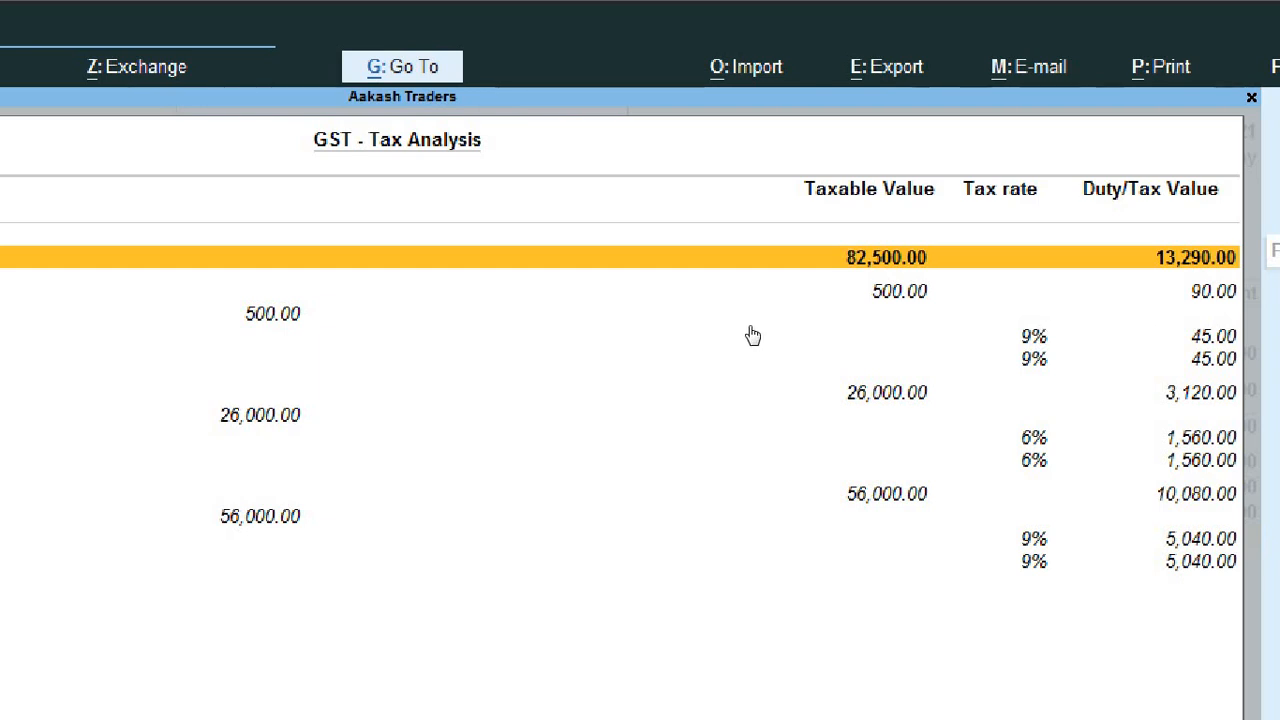
{"action": "key", "text": "Down"}
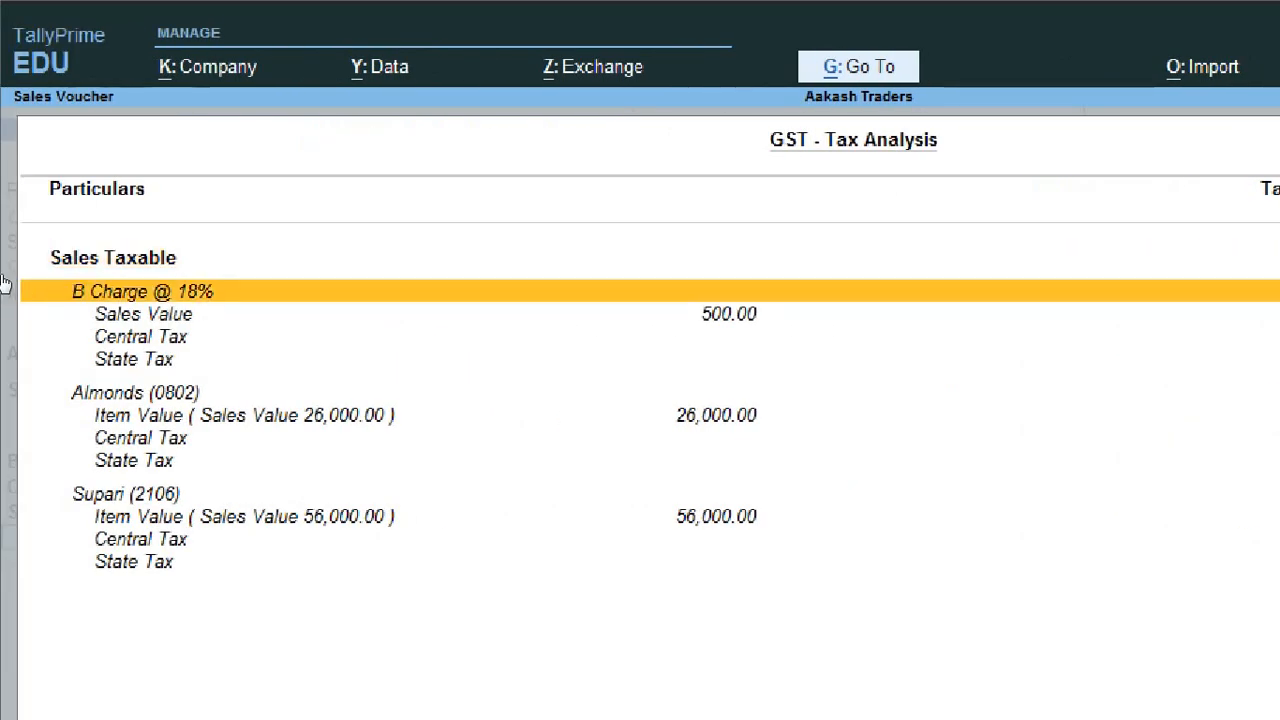
{"action": "key", "text": "Down"}
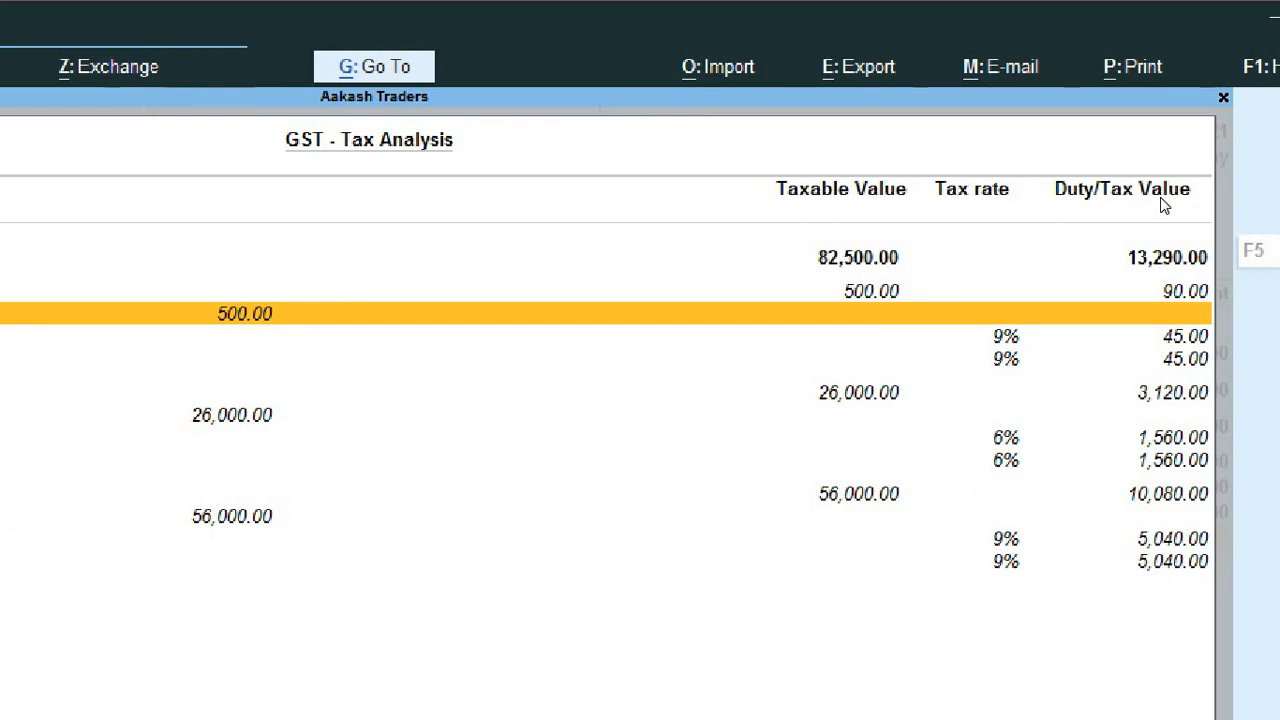
{"action": "key", "text": "Down"}
{"action": "key", "text": "Down"}
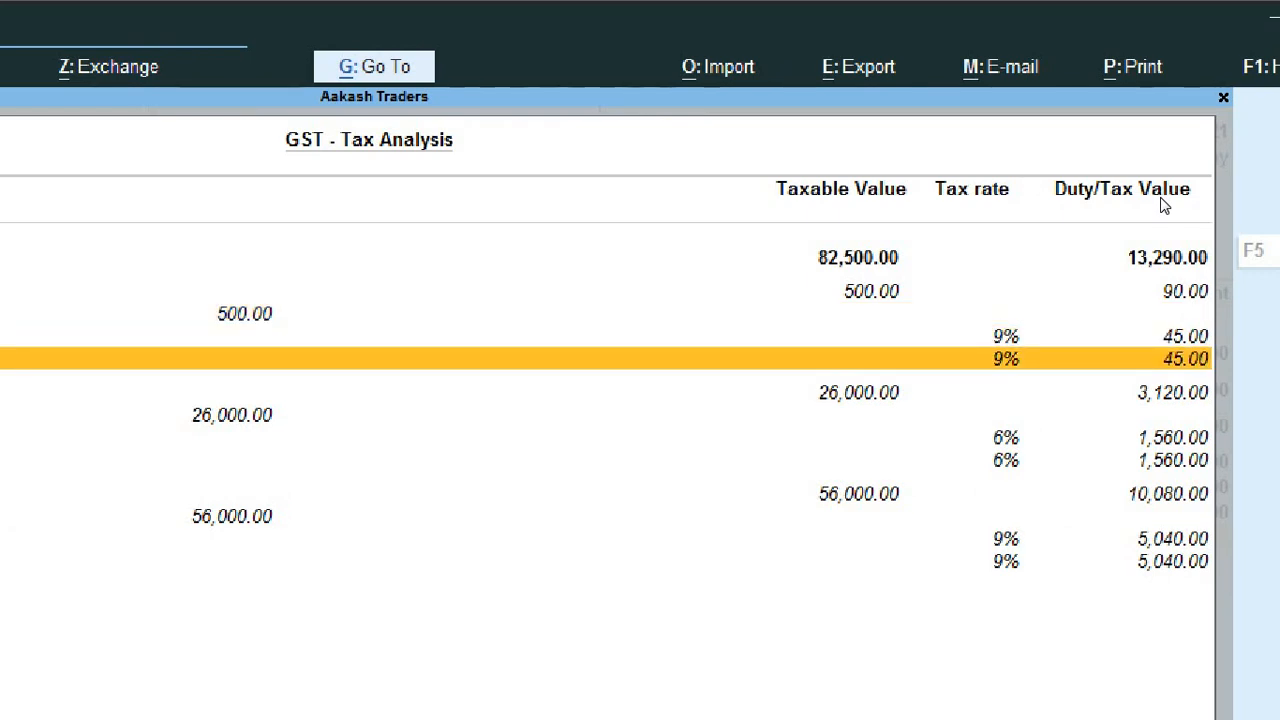
{"action": "key", "text": "Up"}
{"action": "key", "text": "Down"}
{"action": "key", "text": "Up"}
{"action": "key", "text": "Up"}
{"action": "key", "text": "Up"}
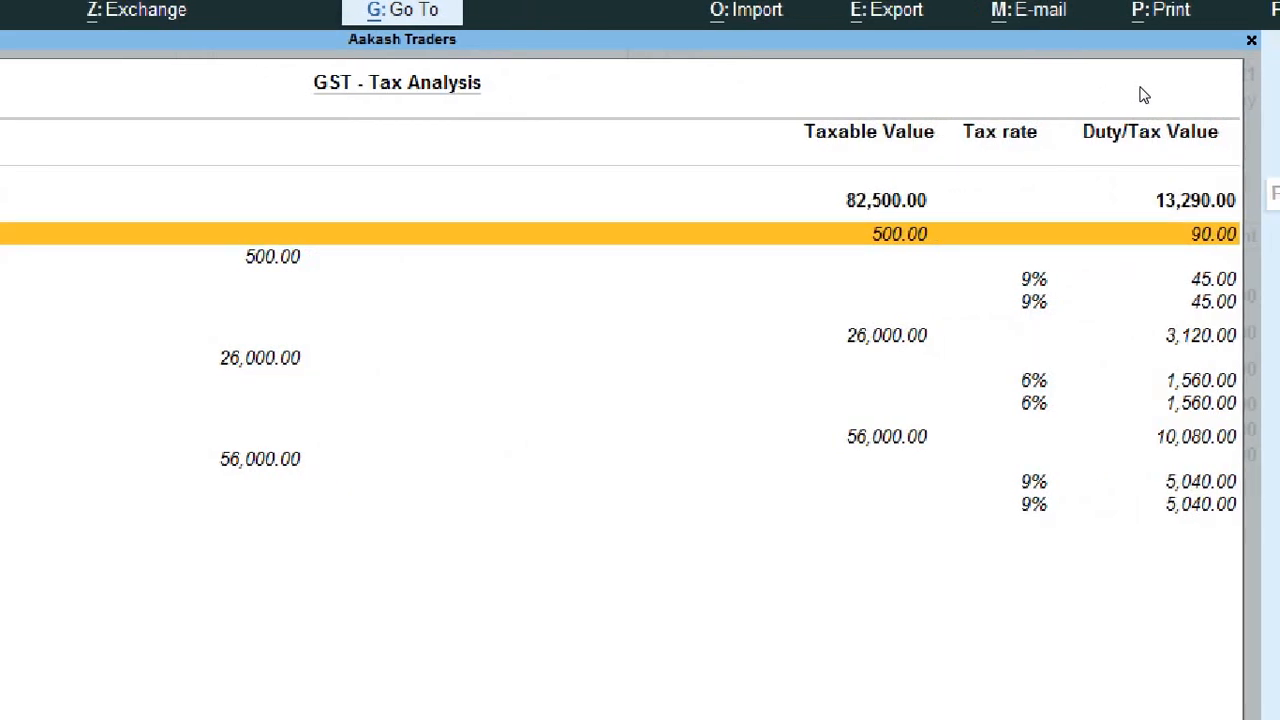
{"action": "key", "text": "Down"}
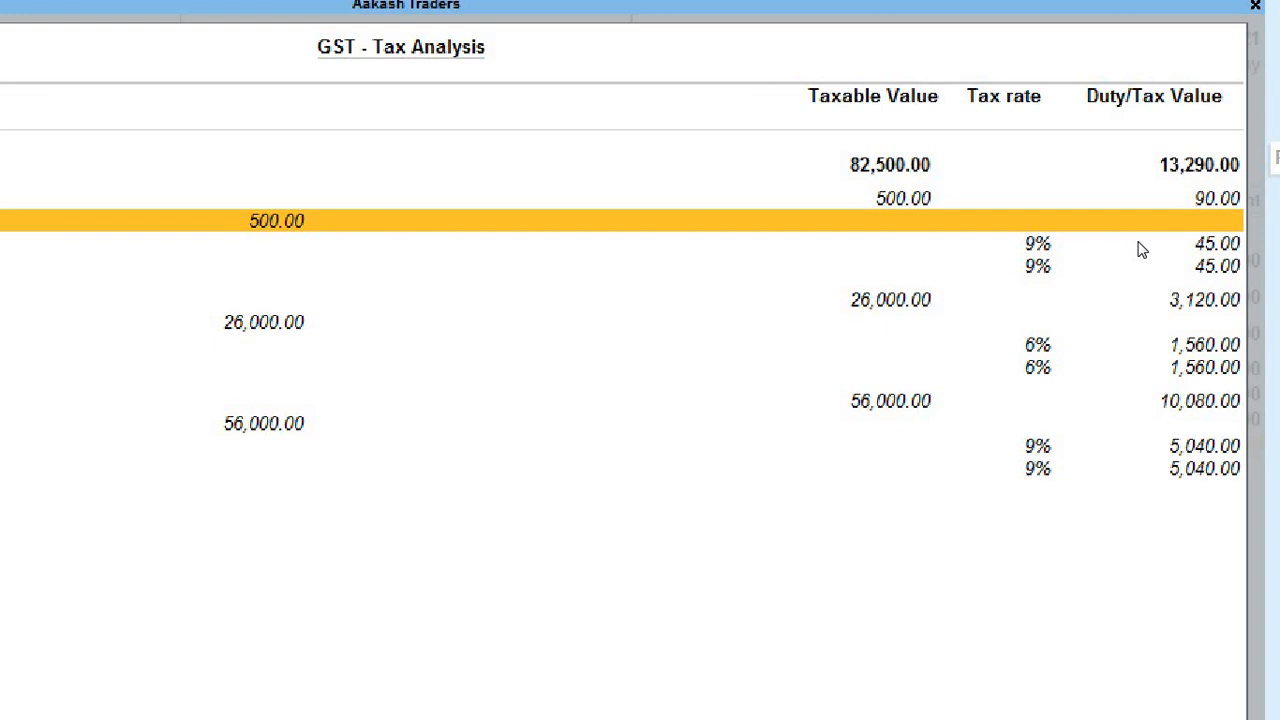
{"action": "key", "text": "Escape"}
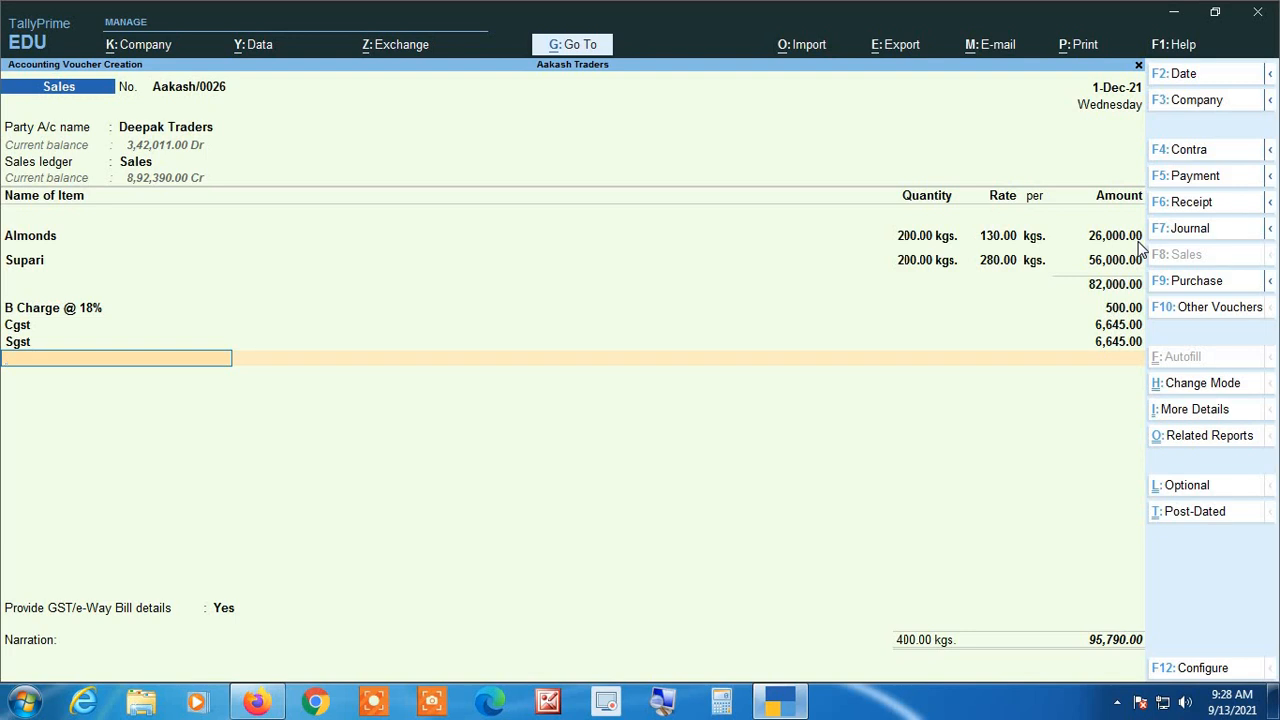
Set Provide GST/e-Way Bill details to No and save the sales voucher without a narration, answering the e-Way Bill generation question.
{"action": "key", "text": "Return"}
{"action": "key", "text": "Down"}
{"action": "key", "text": "Return"}
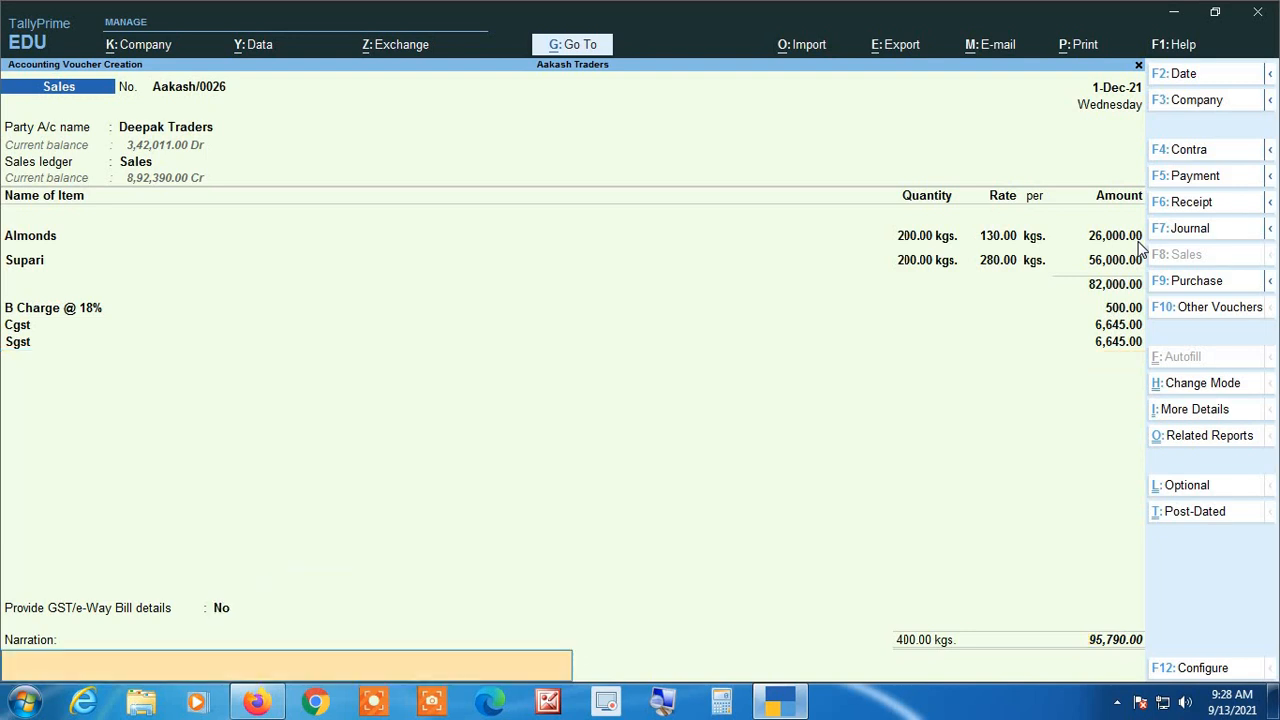
{"action": "key", "text": "Return"}
{"action": "key", "text": "Return"}
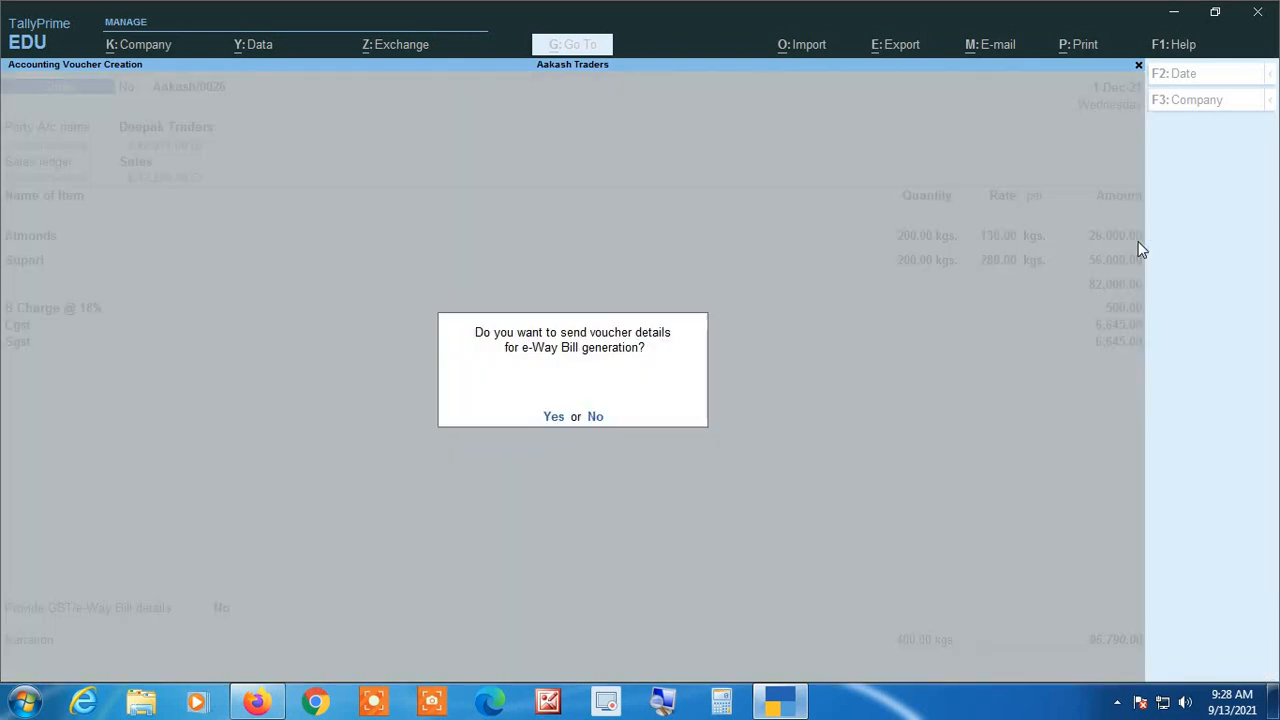
{"action": "key", "text": "Return"}
{"action": "key", "text": "Return"}
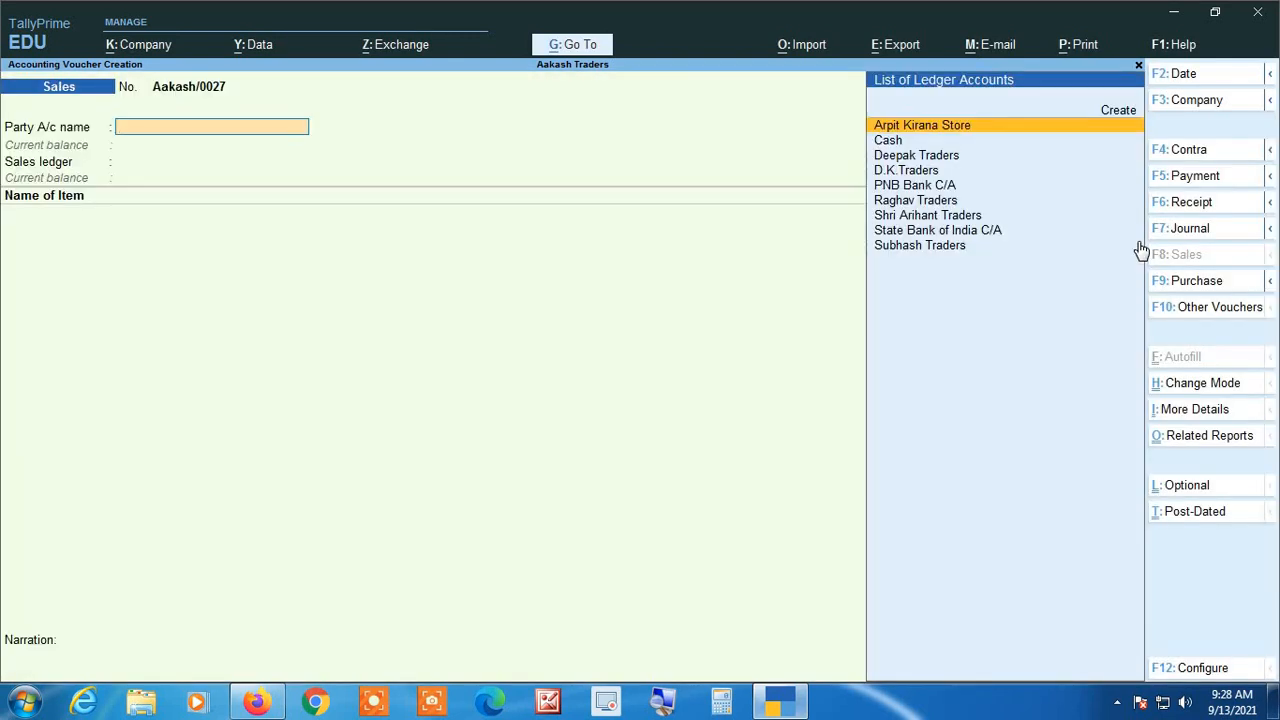